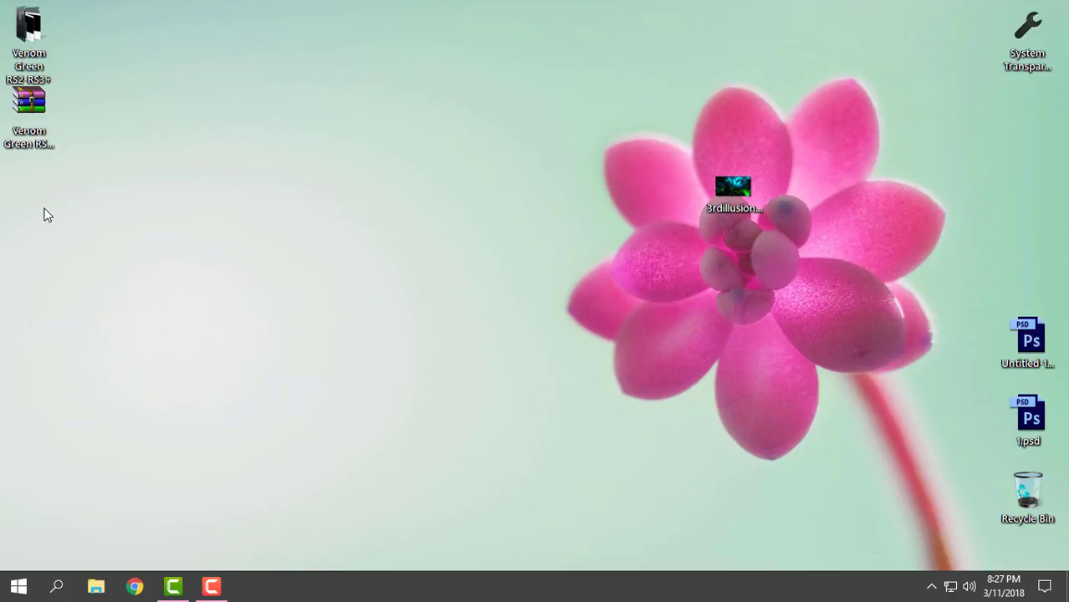
Open the Venom Green RS2 RS3+ folder from the desktop
left_click(25, 145)
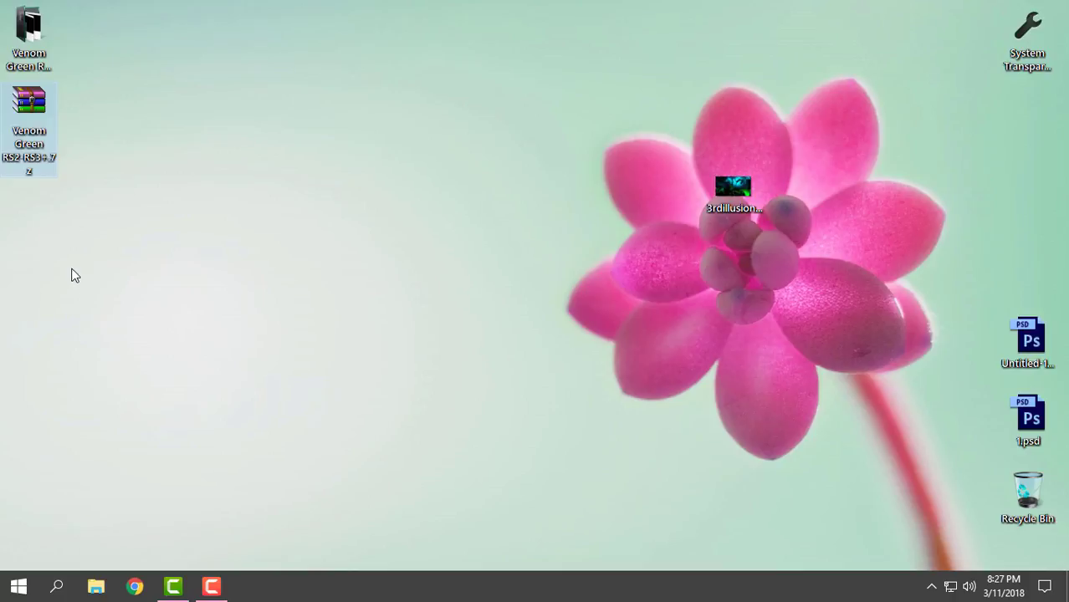
left_click(76, 269)
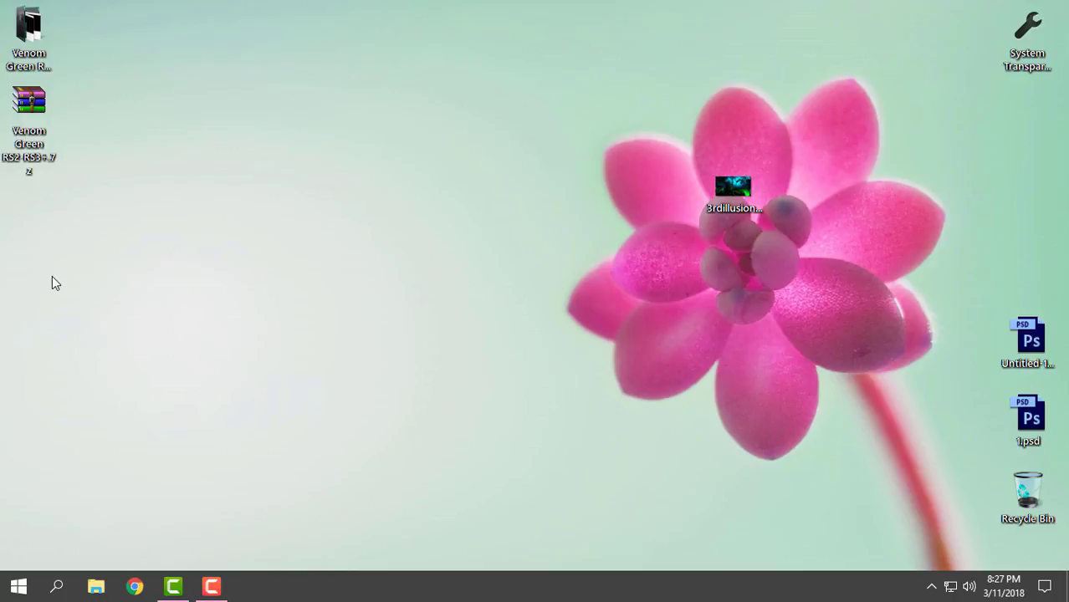
left_click(43, 51)
key("Return")
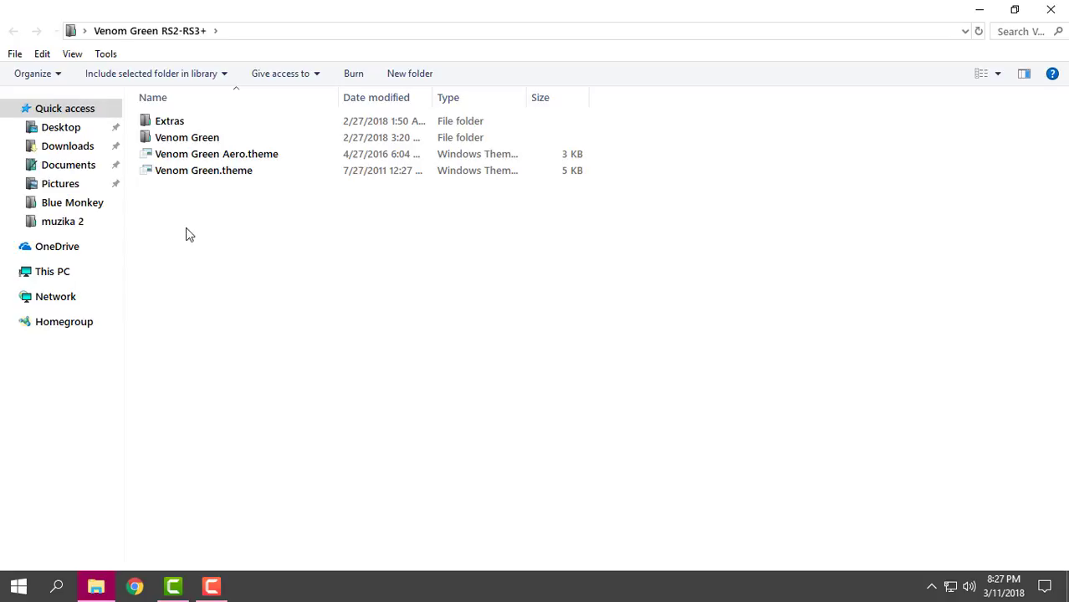
Open Extras, peek into Blank It, then open Desktop Context Menu Shortcuts
double_click(171, 122)
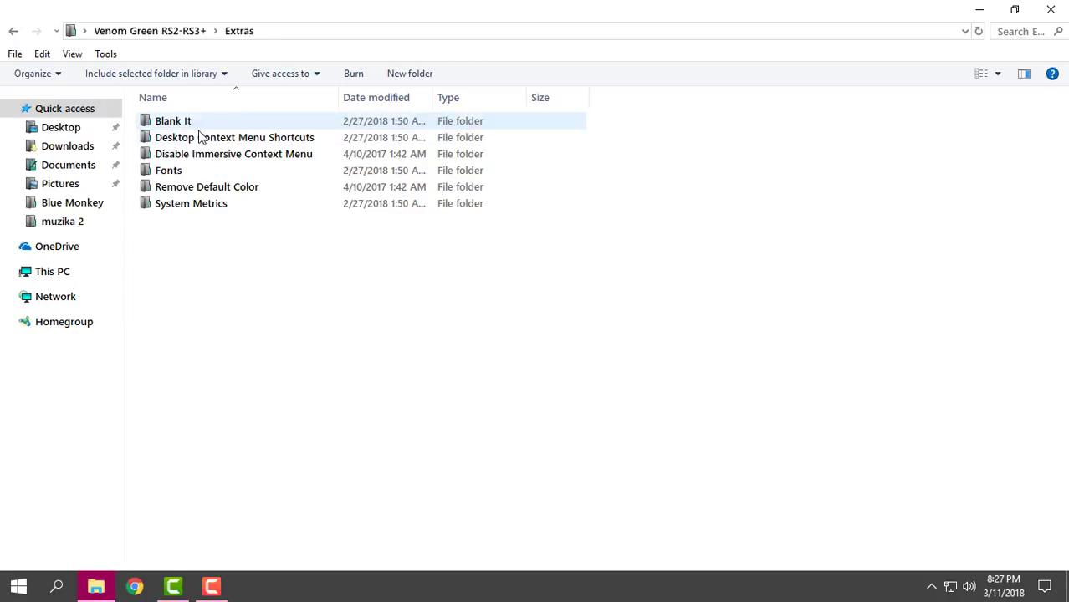
left_click(180, 124)
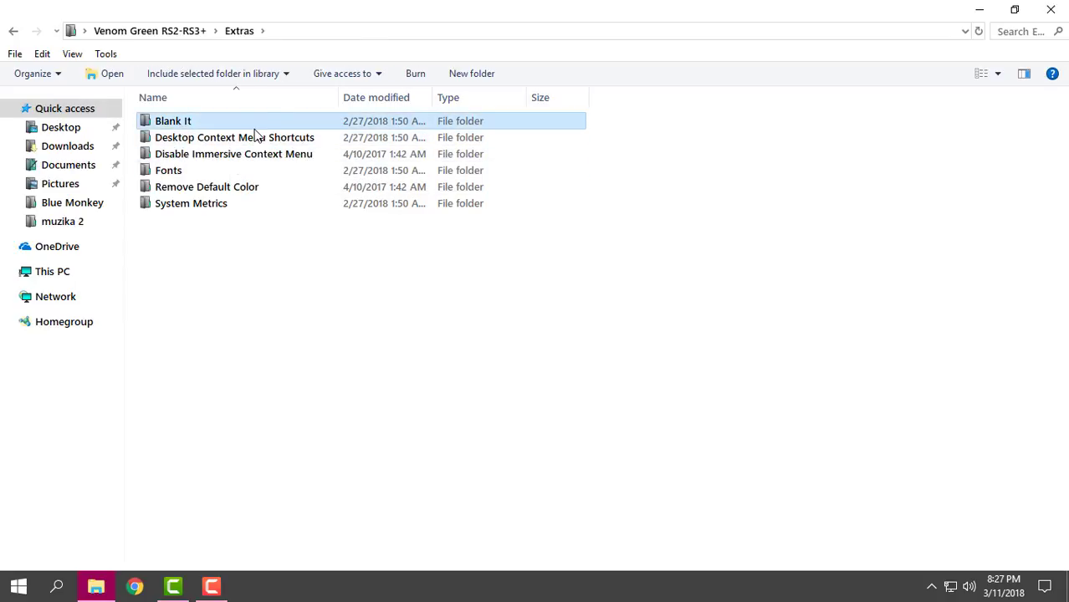
key("Return")
left_click(12, 31)
double_click(170, 124)
left_click(12, 32)
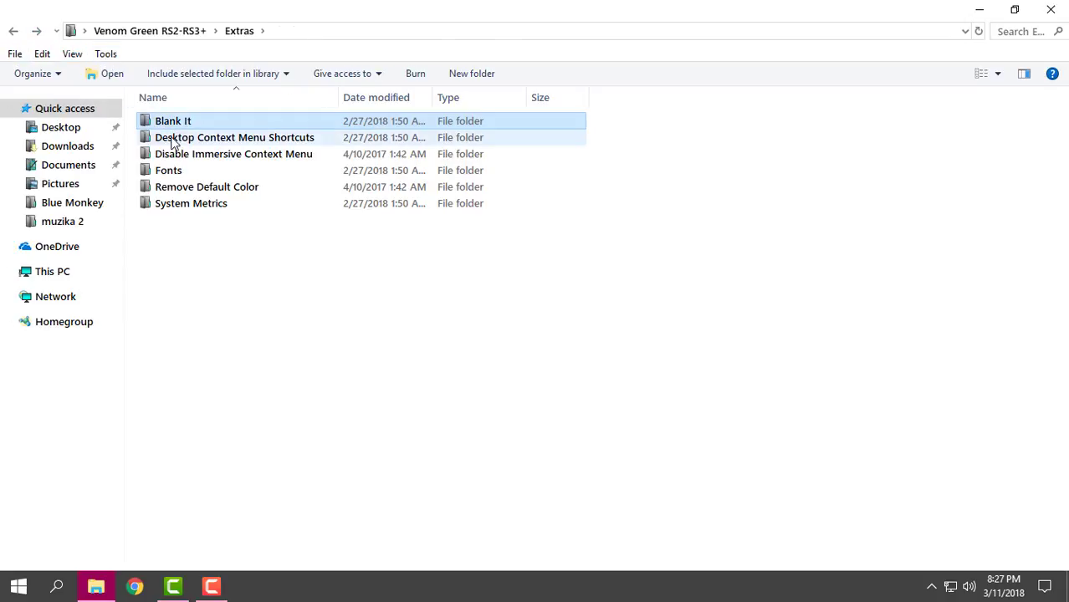
double_click(281, 139)
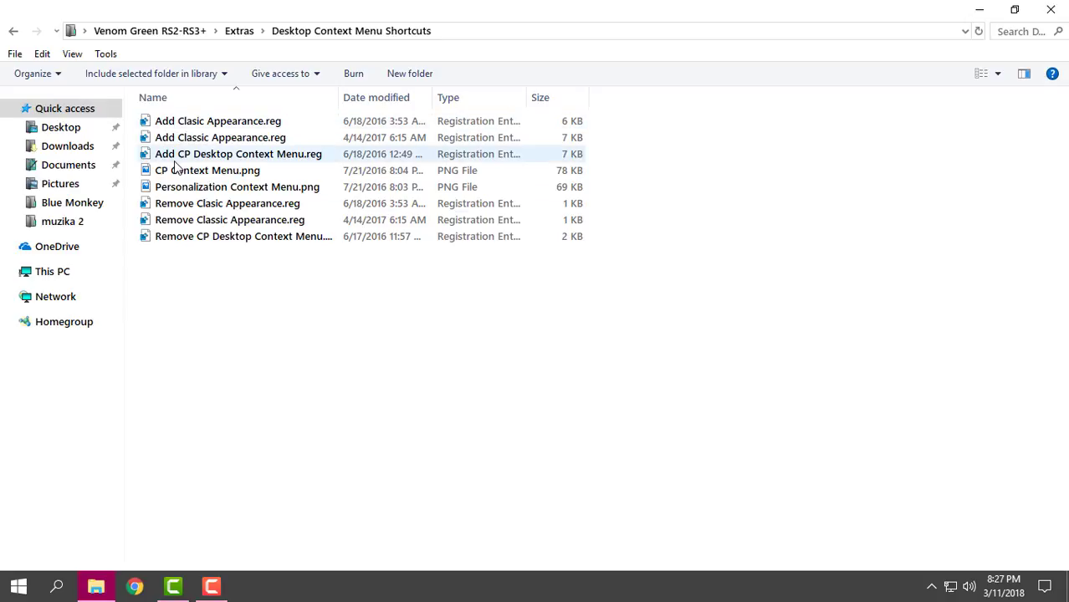
Look over the .reg and .png files in Desktop Context Menu Shortcuts
left_click(284, 139)
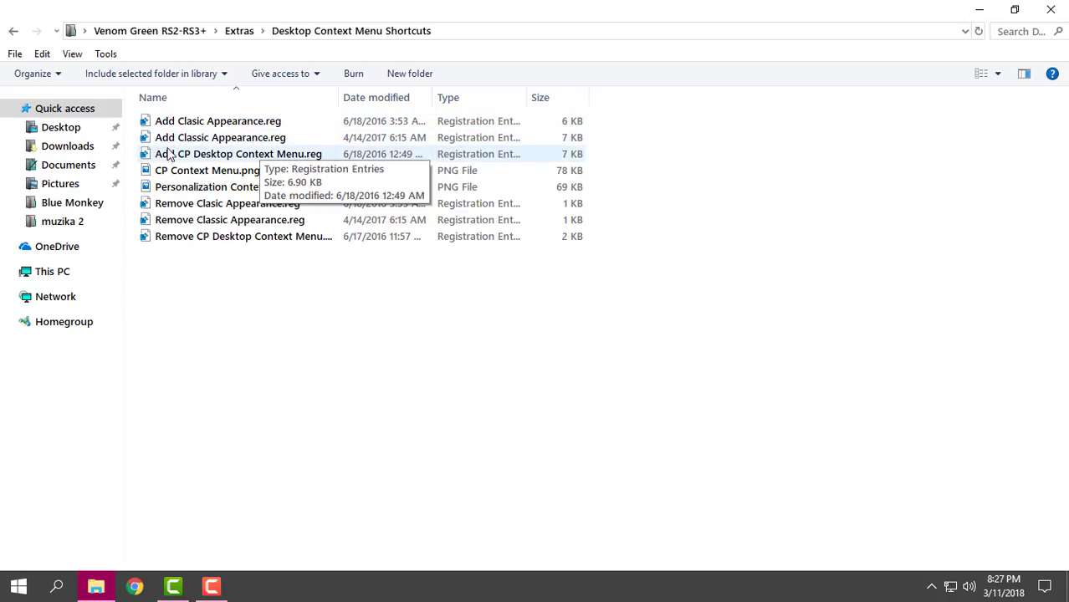
left_click(299, 155)
left_click(179, 161)
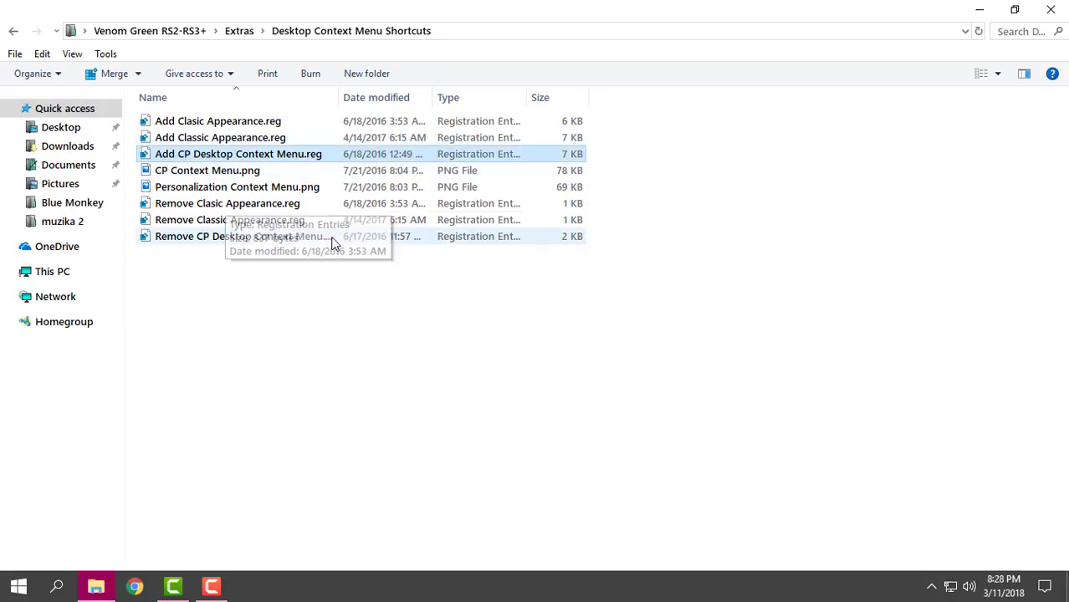
left_click(181, 173)
left_click(180, 189)
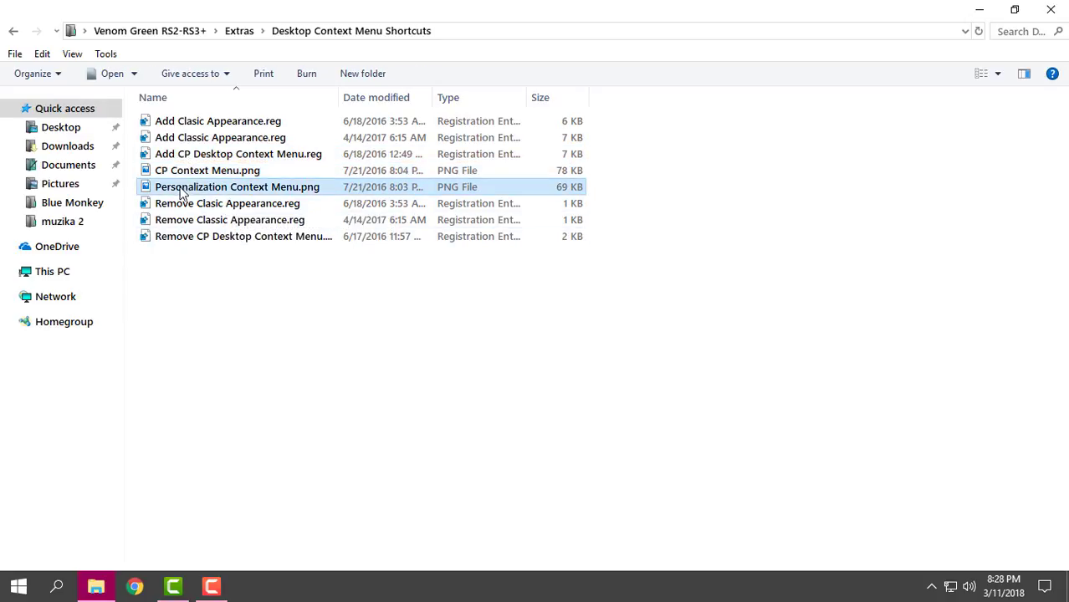
Check the current desktop right-click menu, then bring File Explorer back
left_click(987, 13)
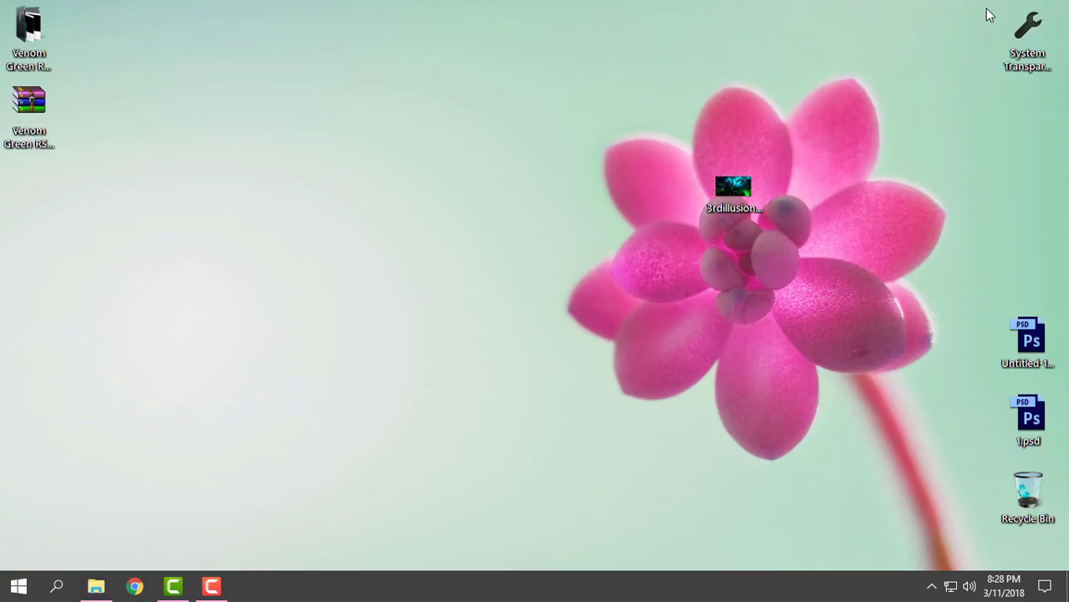
right_click(444, 165)
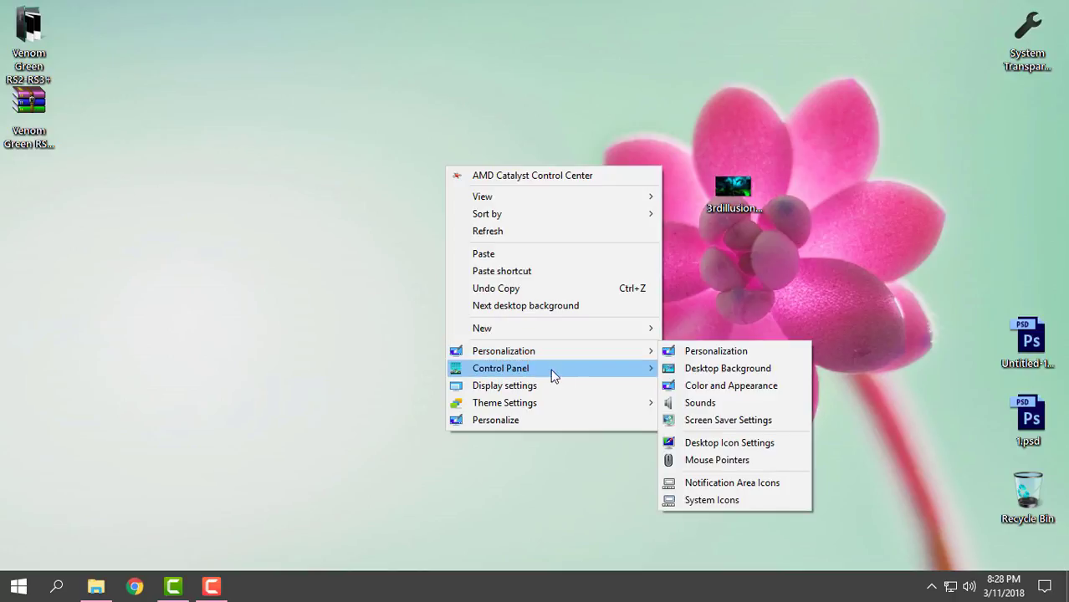
mouse_move(519, 368)
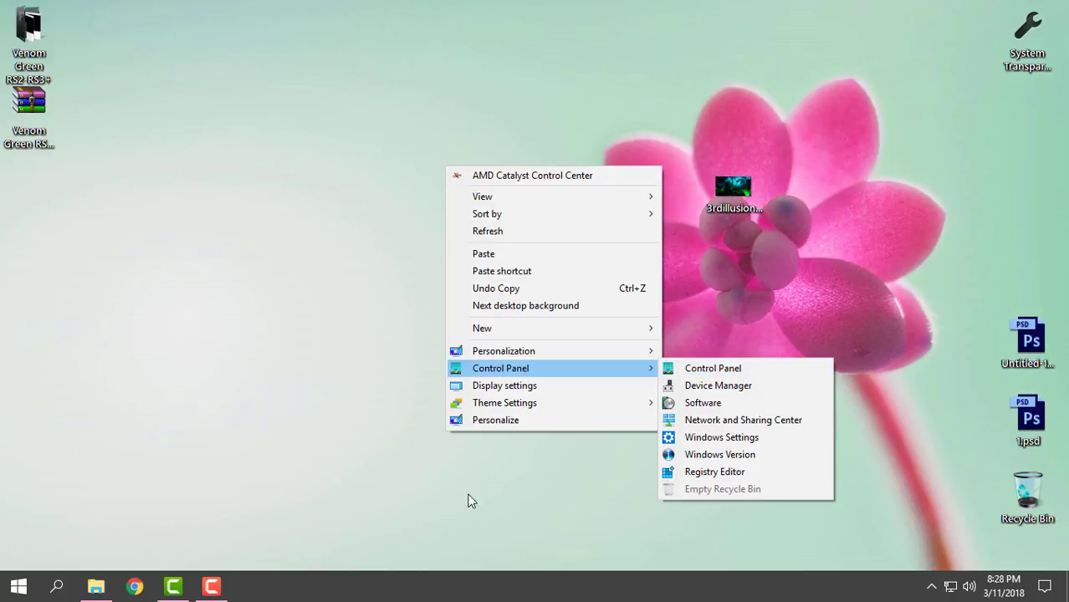
left_click(109, 590)
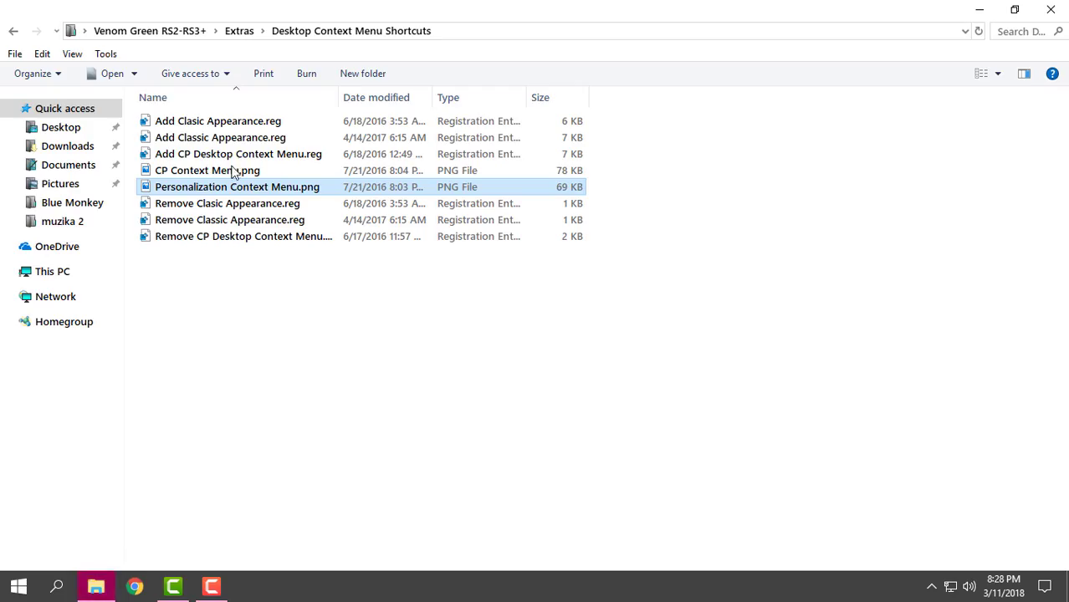
Merge Add Clasic Appearance.reg into the registry and confirm, then select Remove Classic Appearance.reg
double_click(209, 122)
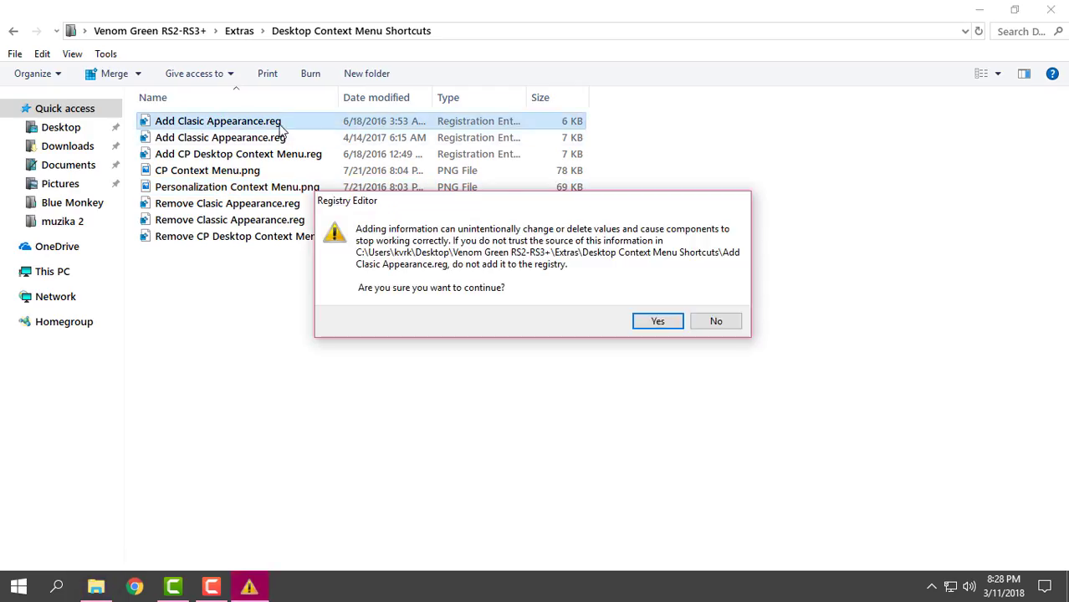
left_click(648, 320)
left_click(706, 304)
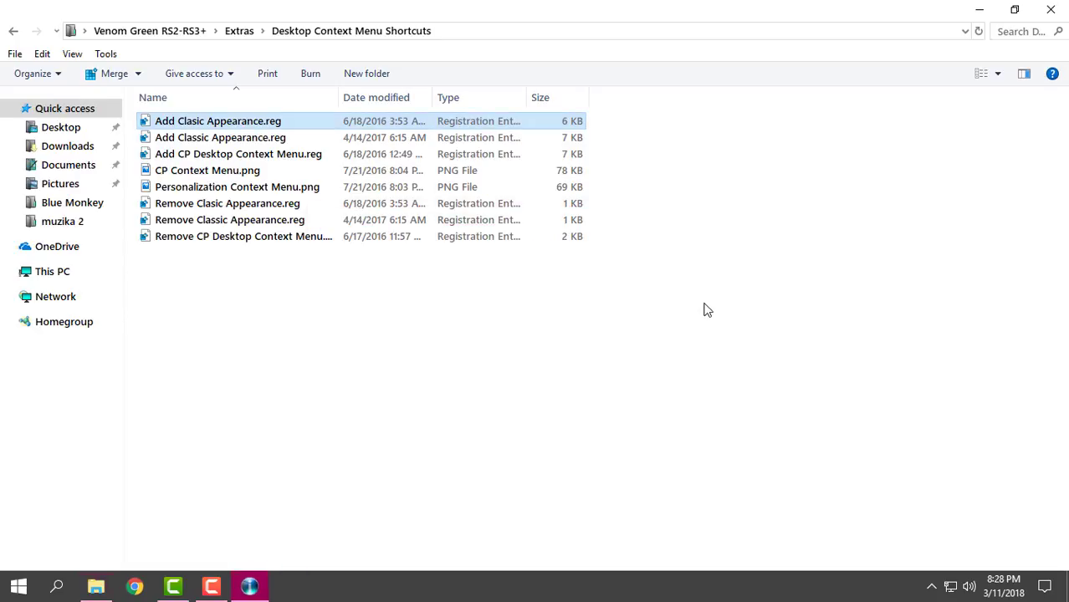
left_click(369, 370)
left_click(181, 208)
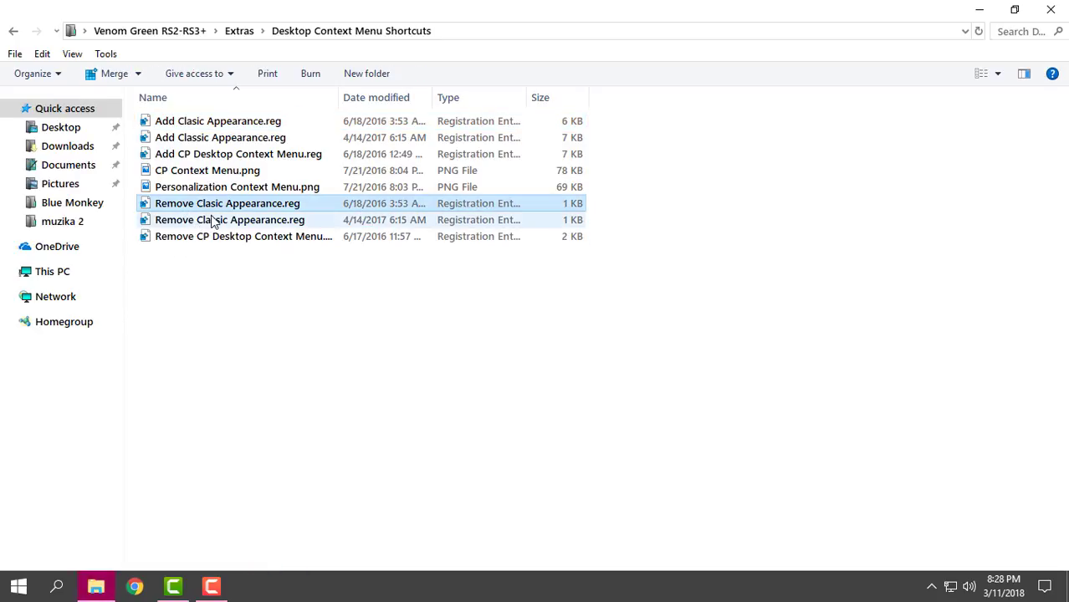
left_click(199, 225)
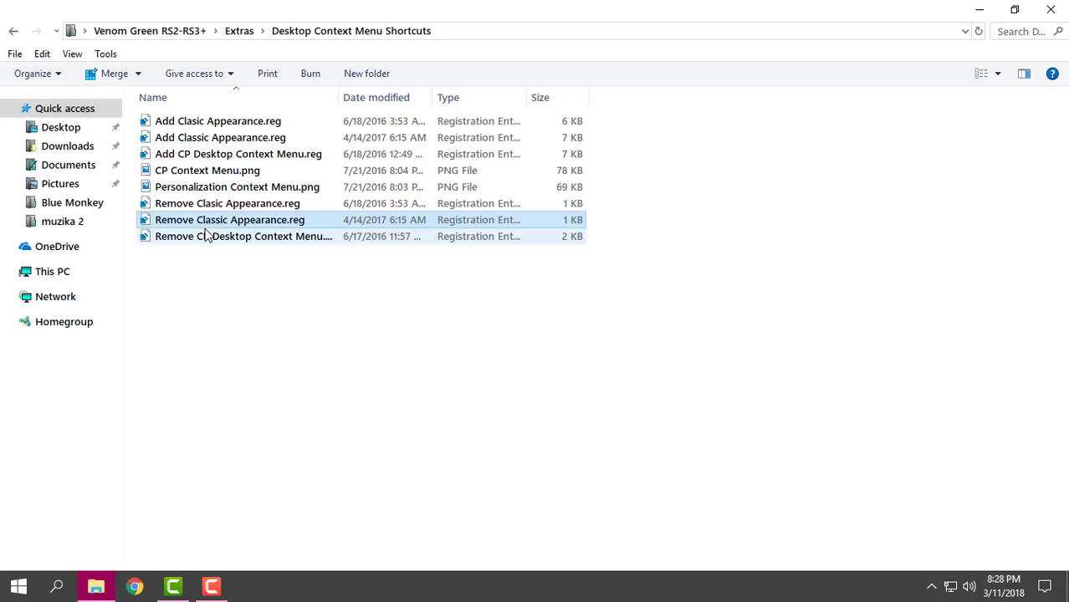
Merge Disable Immersive Context Menu.reg into the registry and return to Extras
left_click(13, 32)
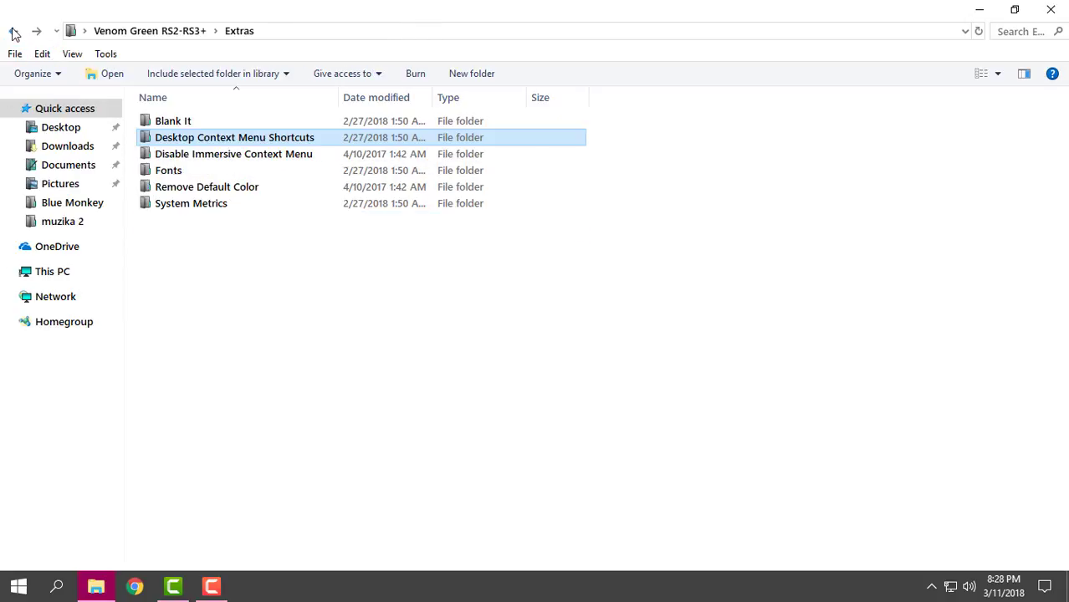
double_click(167, 154)
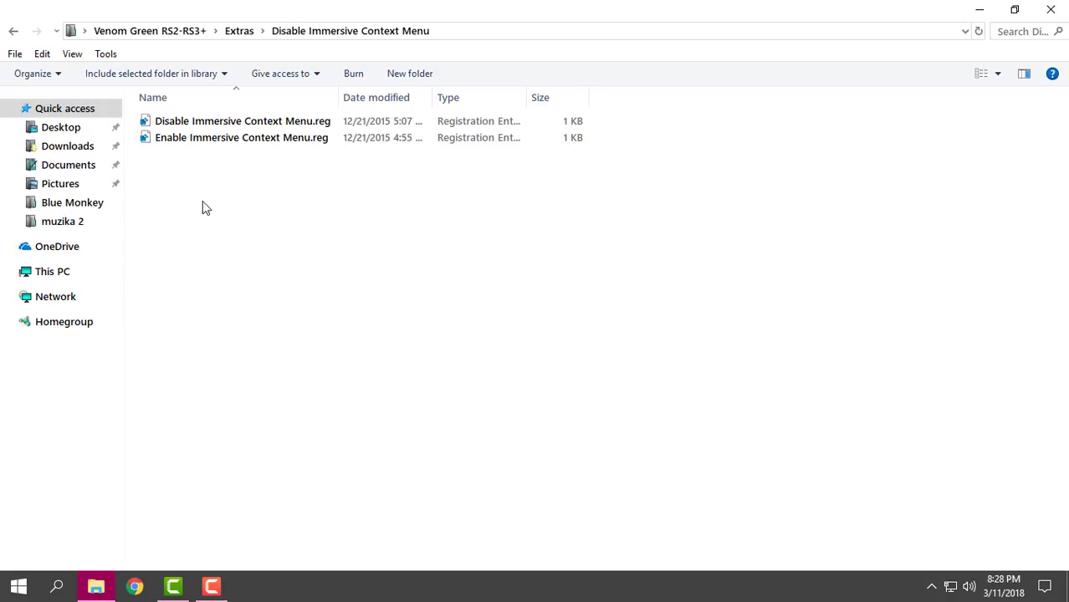
left_click(280, 122)
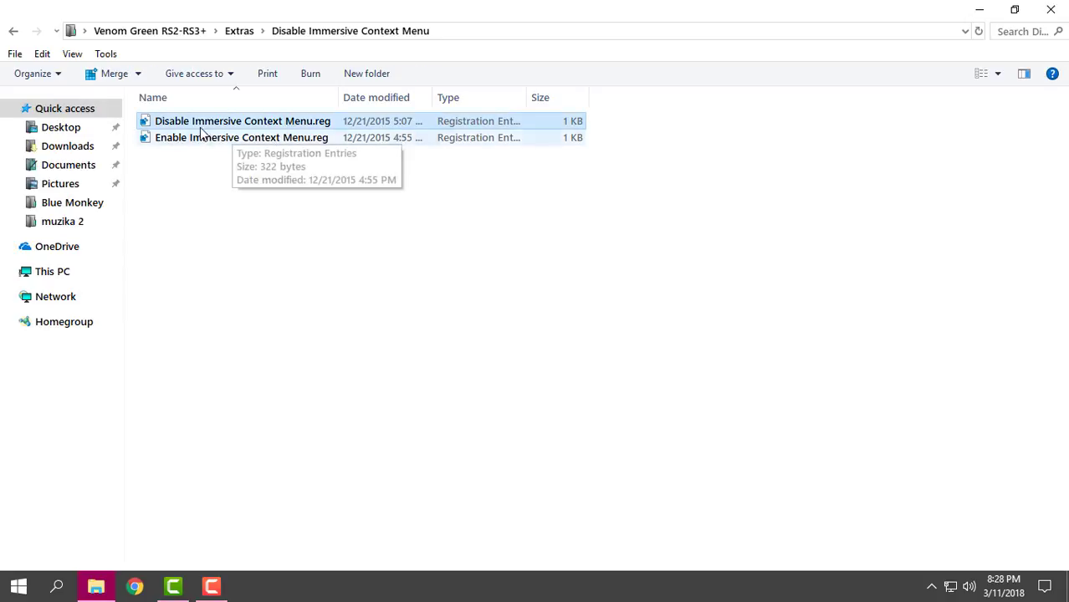
double_click(189, 123)
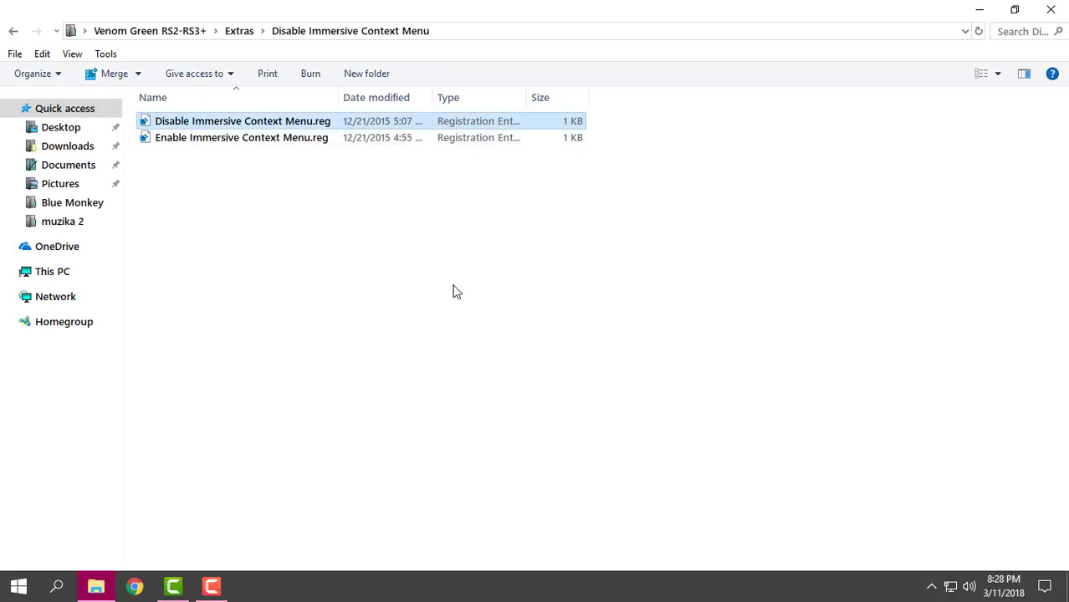
left_click(646, 321)
left_click(702, 302)
left_click(12, 31)
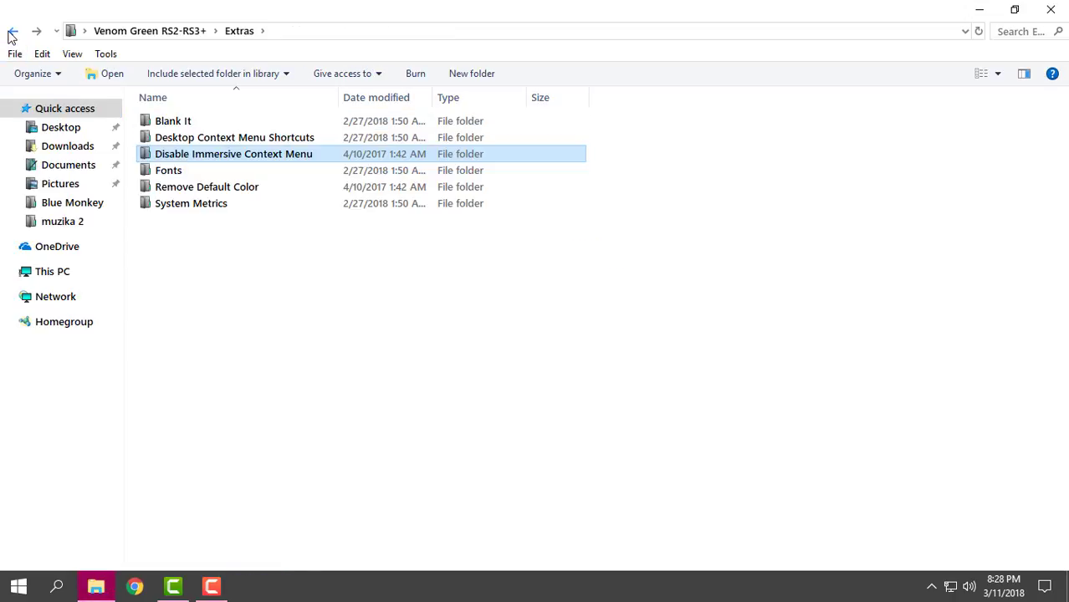
Install the three Eurostile, unsteady oversteer and VIBROCEN fonts from the Fonts folder
double_click(160, 172)
left_click_drag(167, 219, 244, 197)
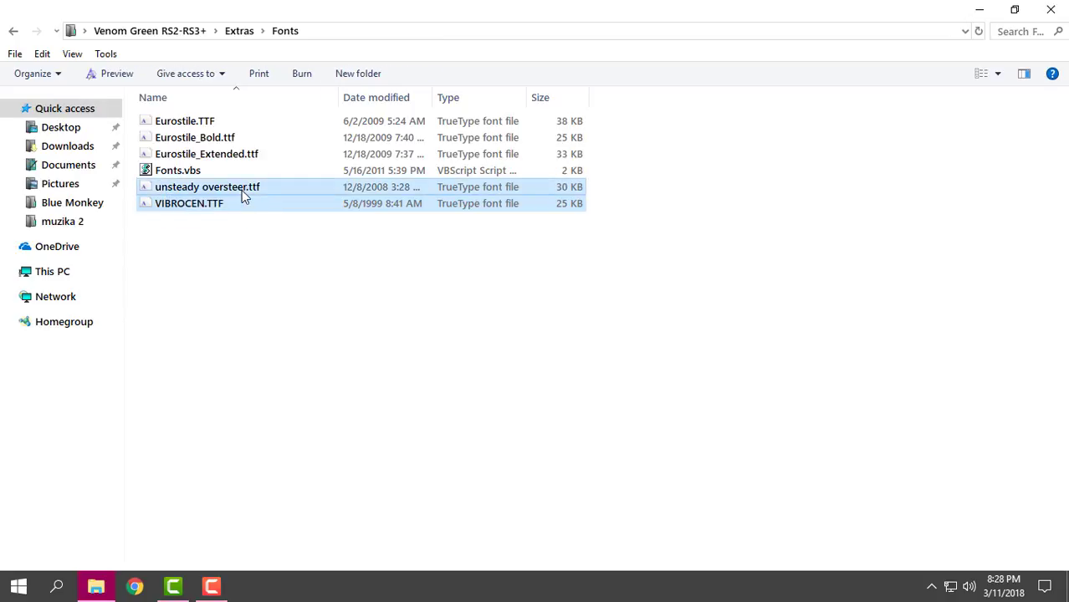
left_click_drag(162, 249, 318, 189)
left_click_drag(611, 154, 164, 126)
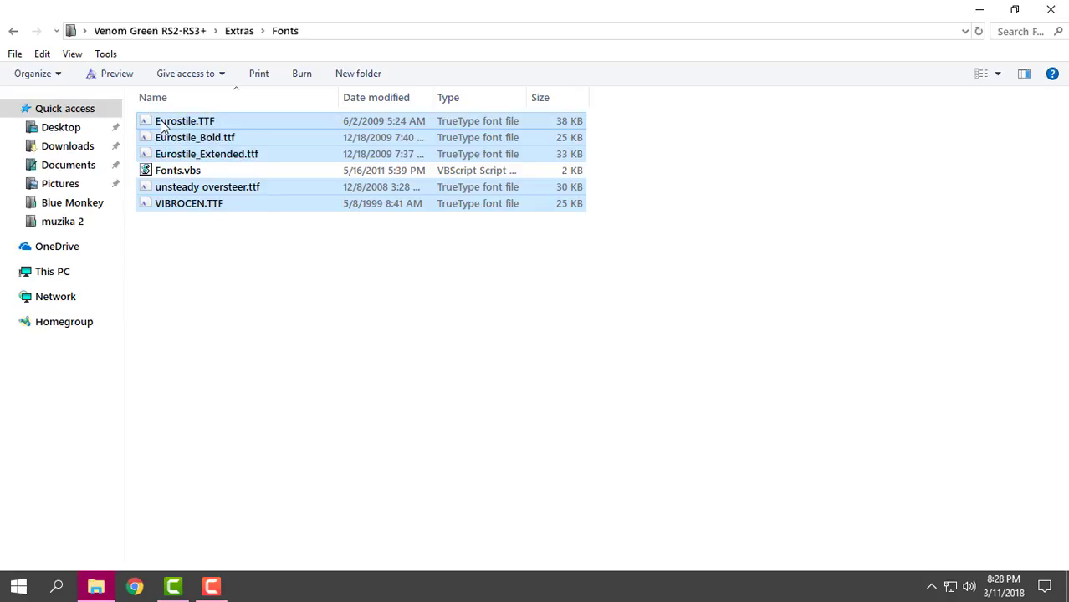
right_click(162, 122)
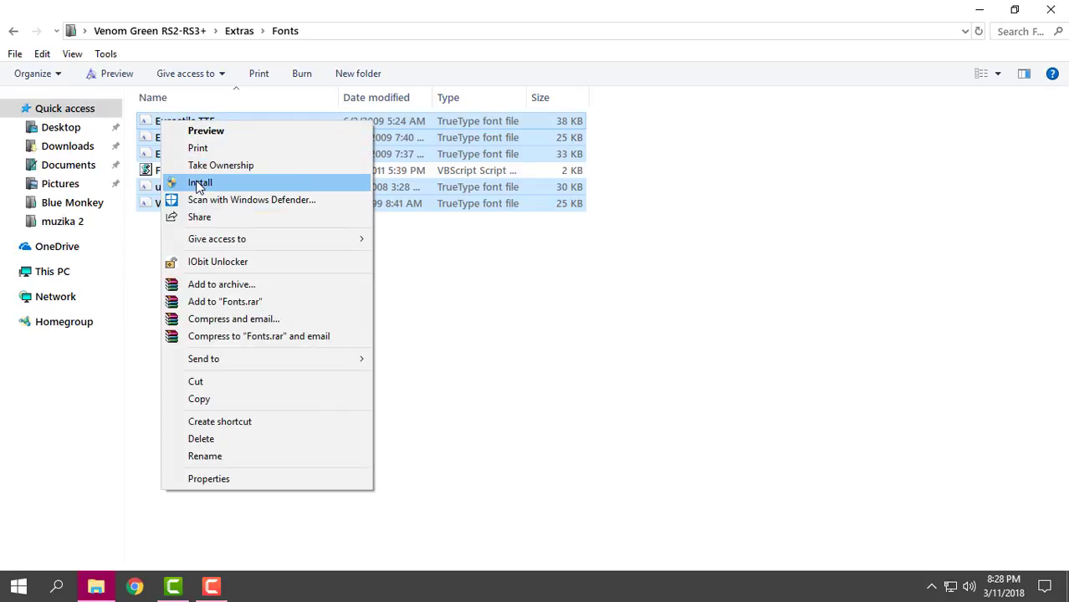
left_click(153, 232)
Bring up the context menus for Eurostile.TTF and Eurostile_Bold.ttf individually
left_click(182, 122)
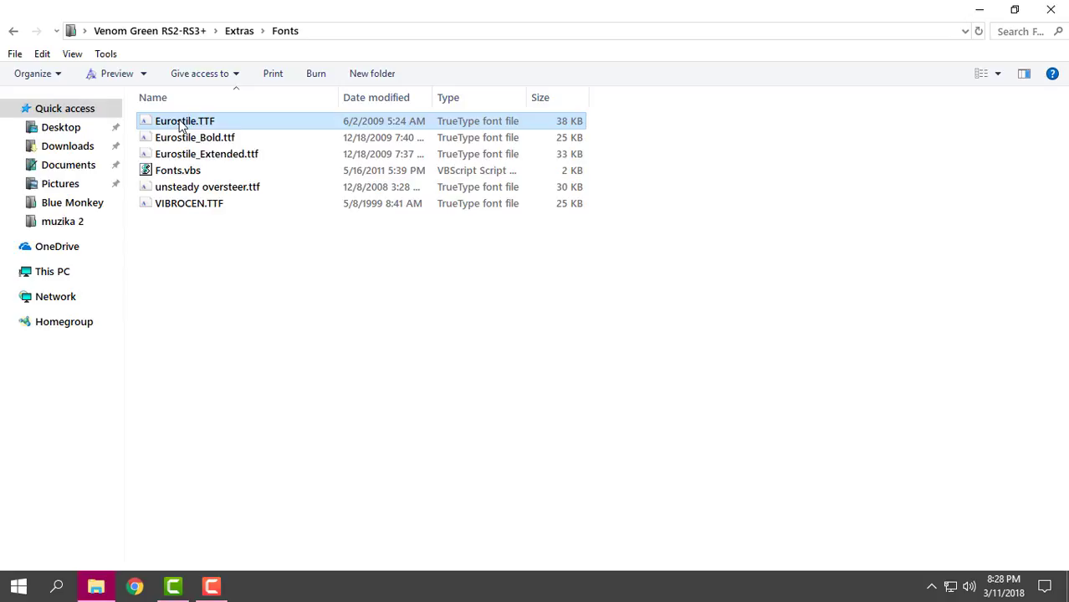
right_click(180, 121)
left_click(161, 137)
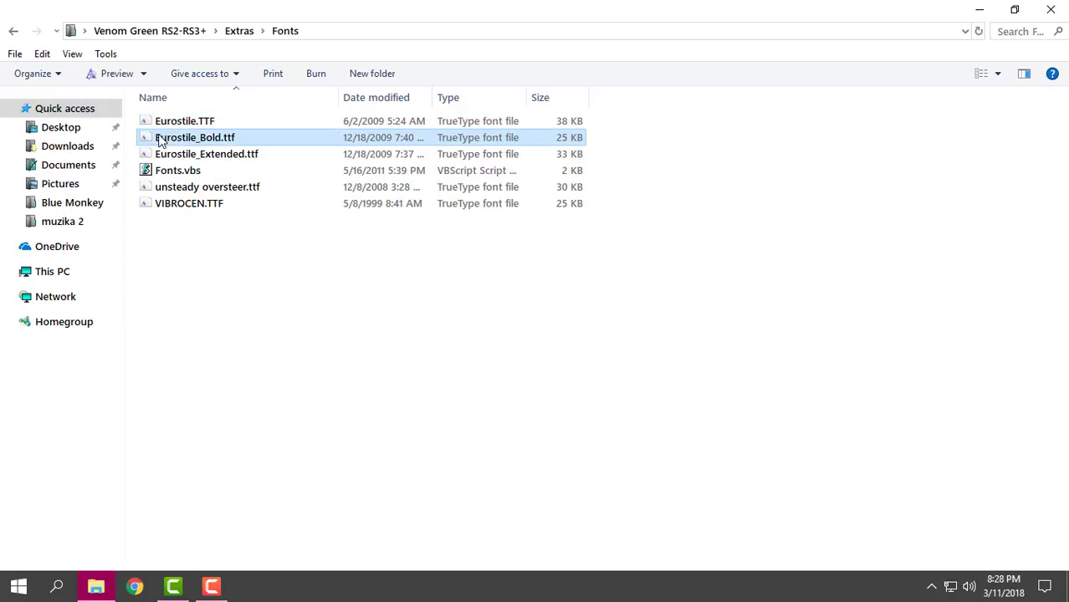
right_click(160, 136)
Look through the Remove Default Color folder in Extras
left_click(13, 31)
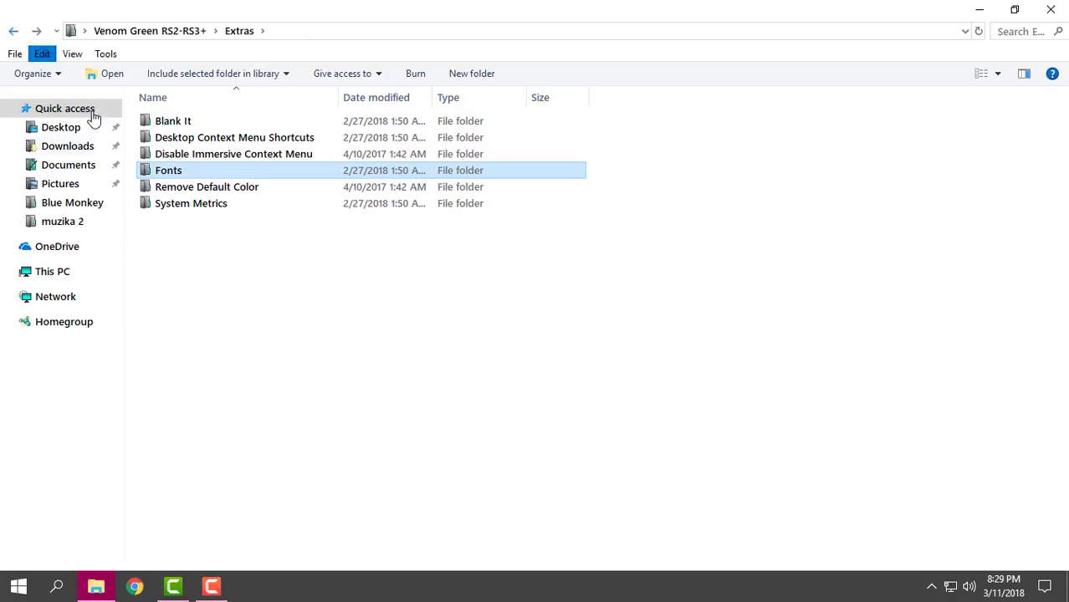
double_click(179, 188)
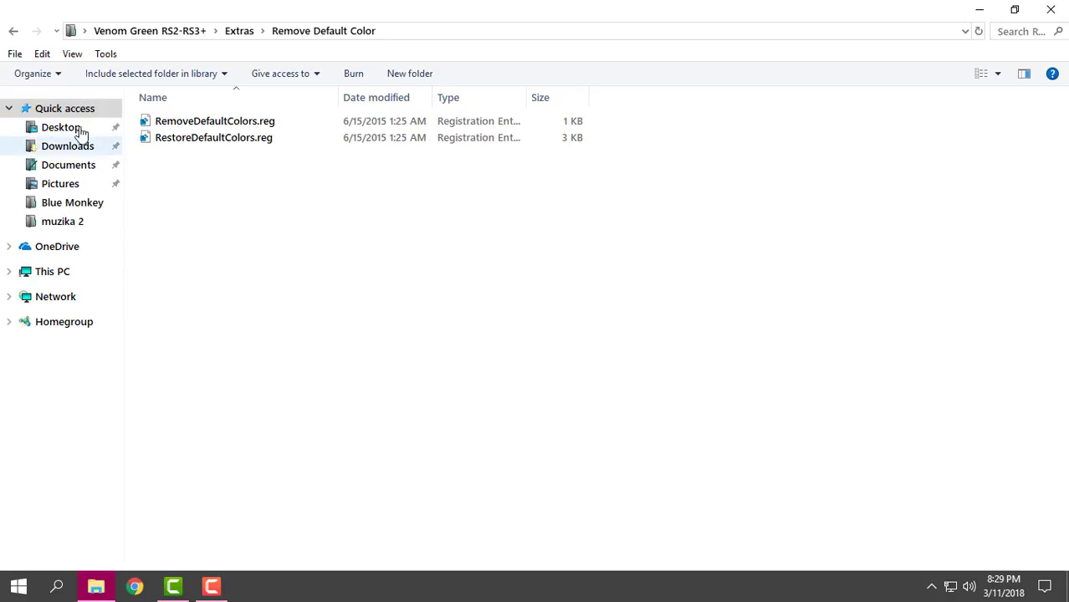
left_click(14, 32)
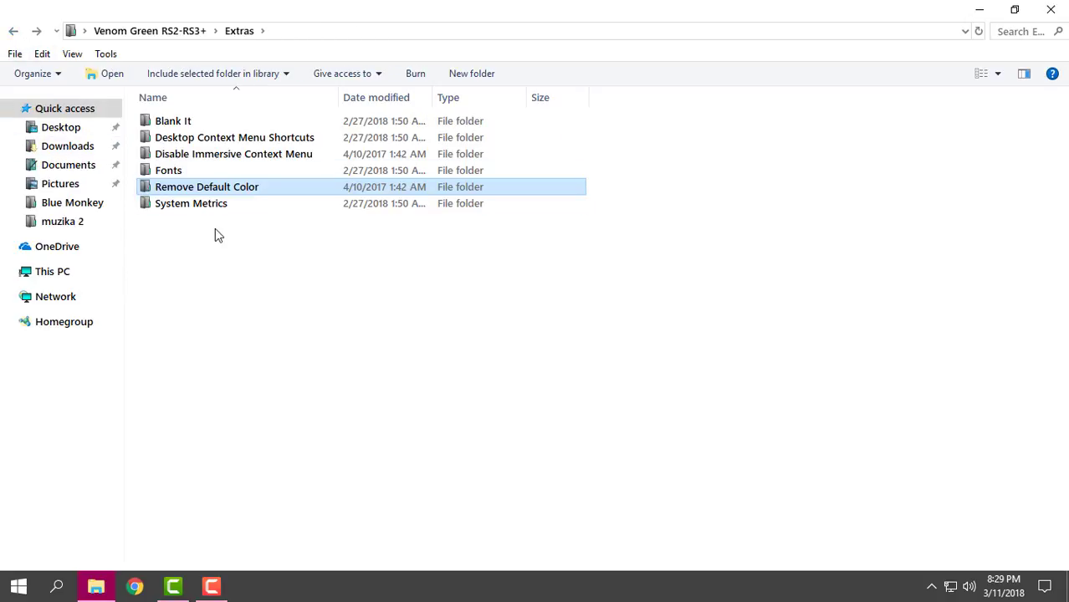
double_click(165, 180)
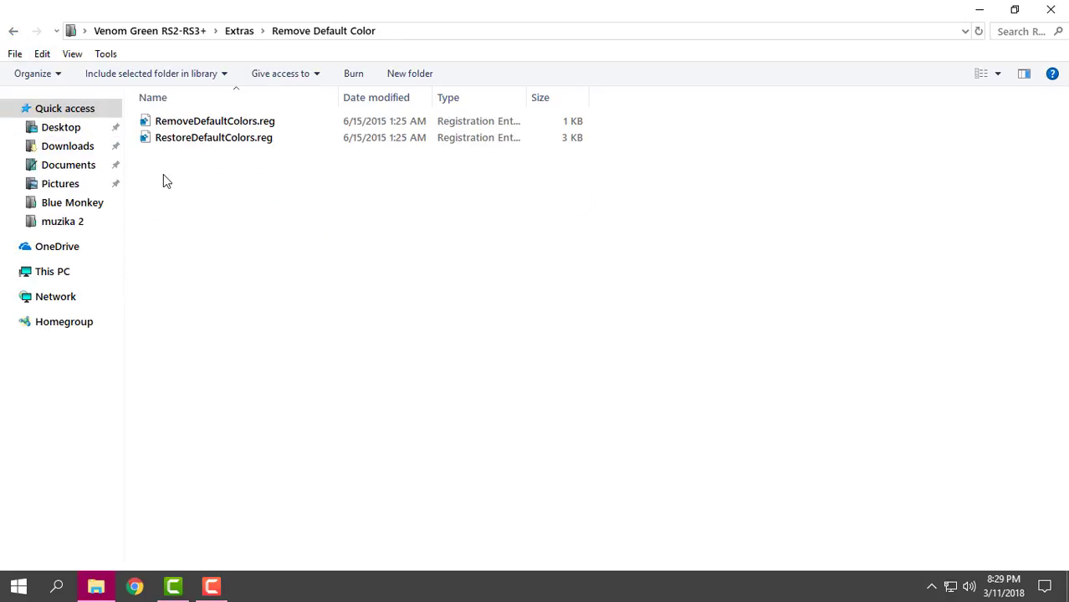
left_click_drag(165, 177, 291, 137)
left_click(14, 31)
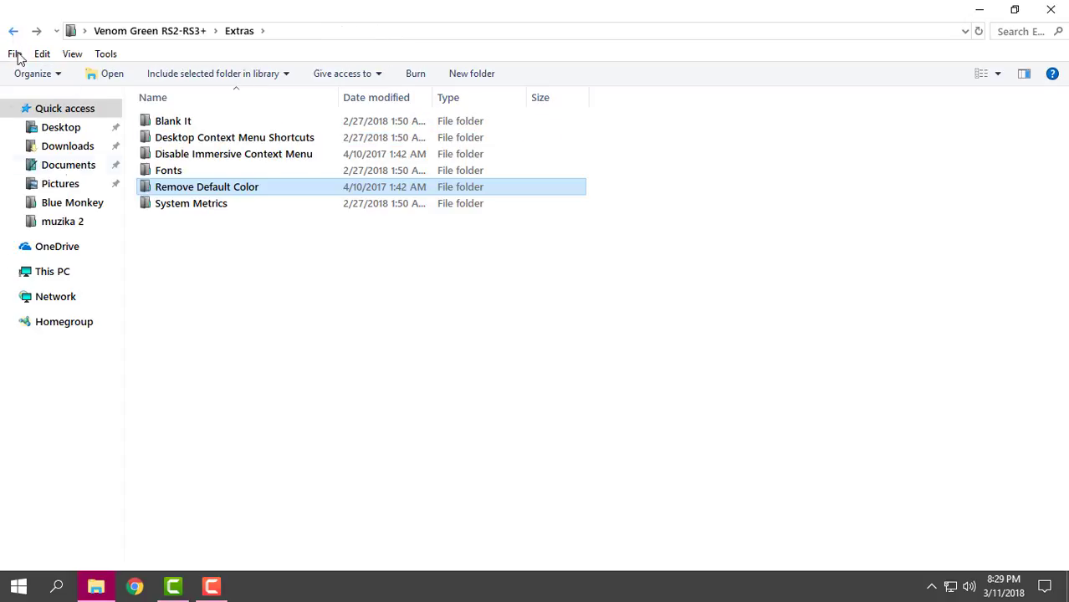
Merge HUD Machine System Metrics.reg from the System Metrics folder into the registry
double_click(186, 208)
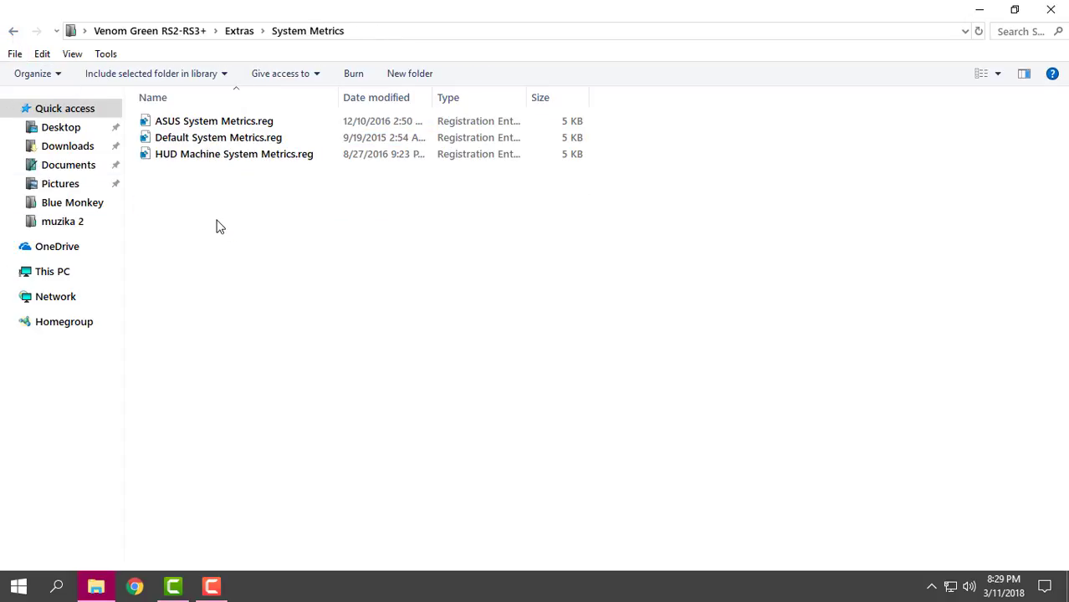
left_click(212, 122)
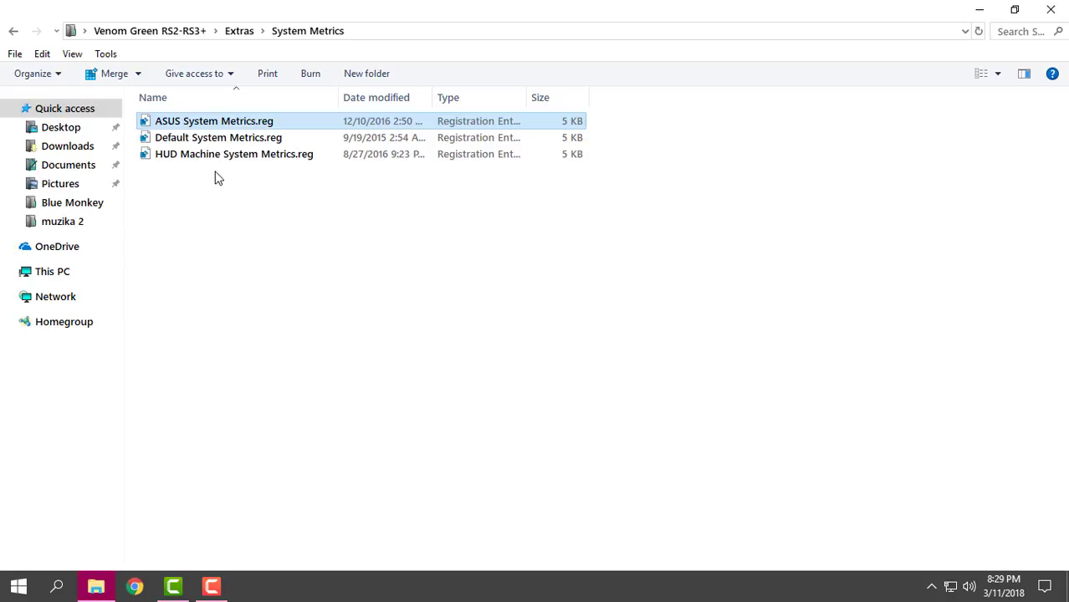
left_click(418, 142, "ctrl")
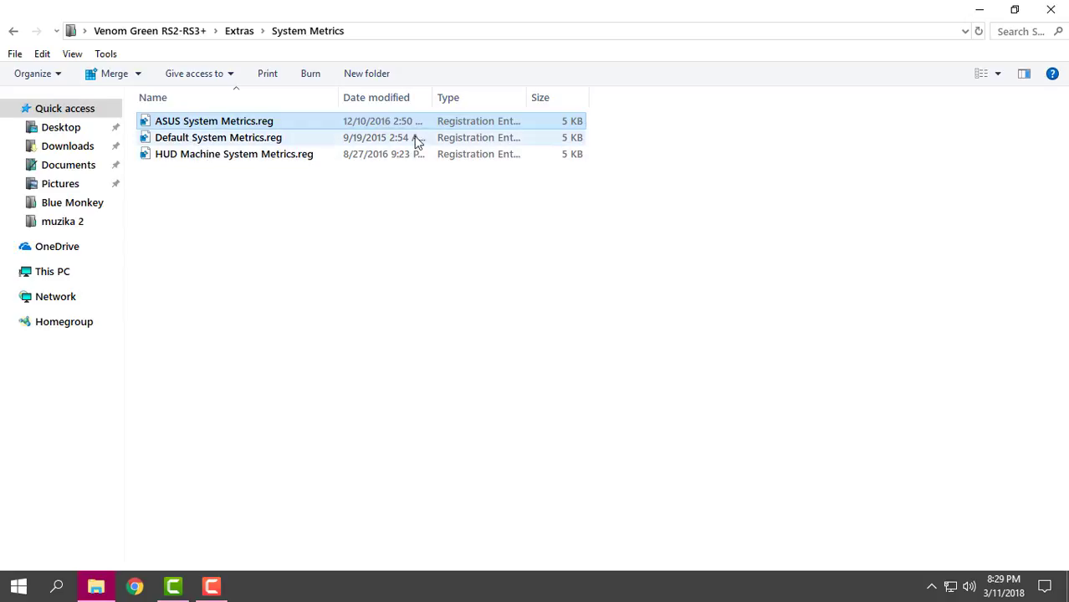
left_click(203, 157)
right_click(187, 155)
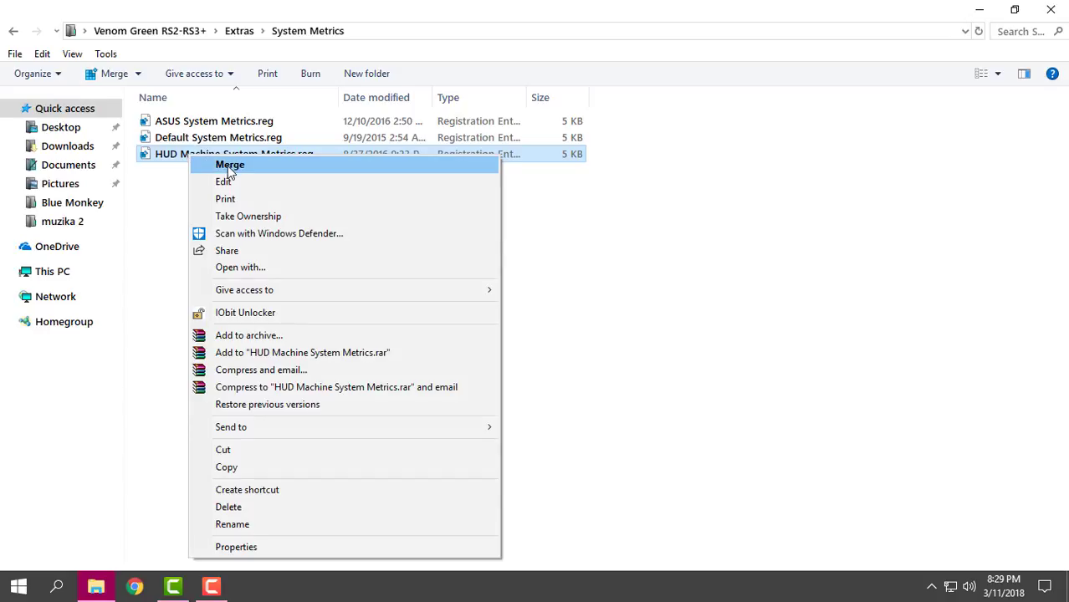
left_click(226, 166)
left_click(654, 325)
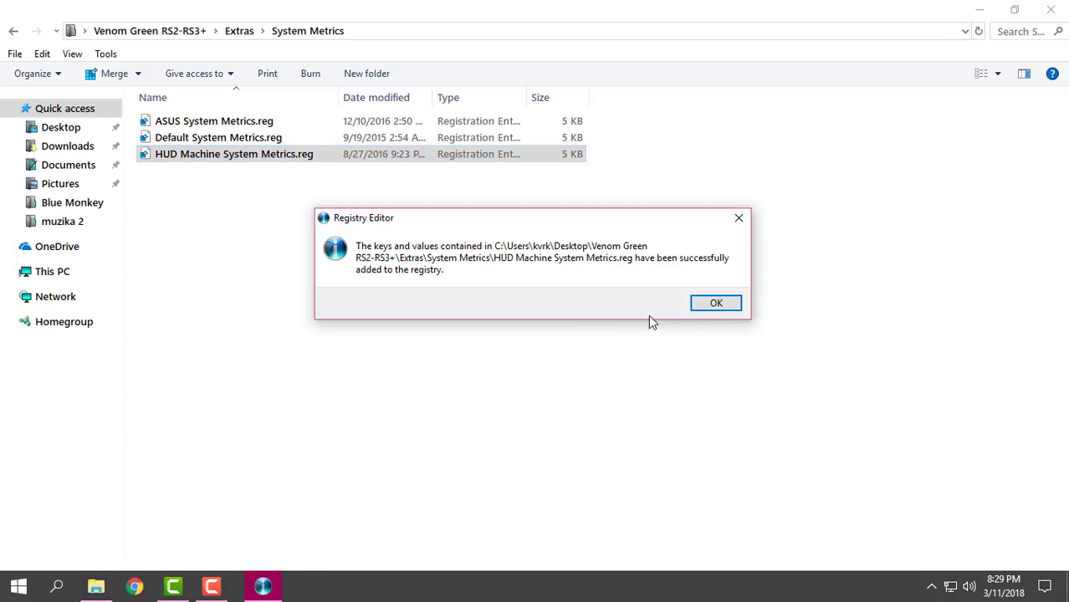
left_click(711, 304)
left_click(170, 141)
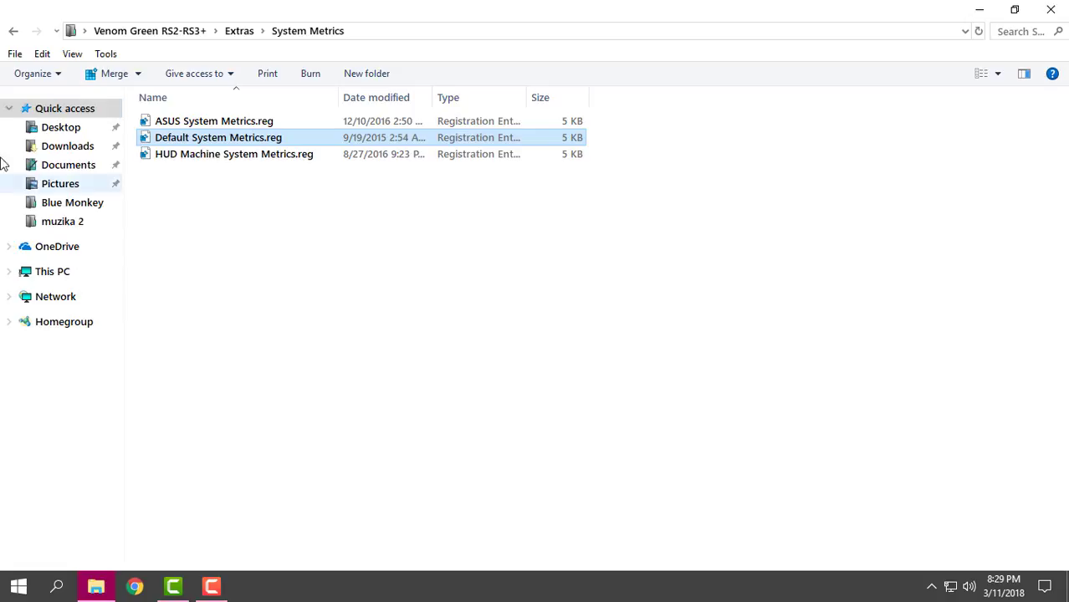
Copy the Venom Green folder and both Venom Green .theme files
left_click(13, 31)
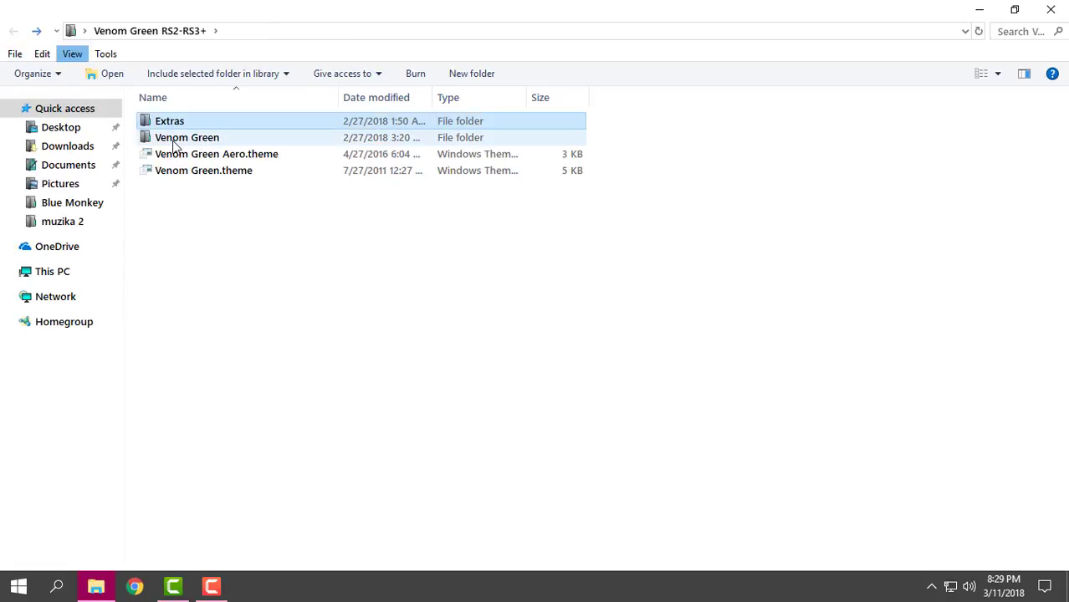
left_click(174, 142)
left_click_drag(179, 208, 240, 140)
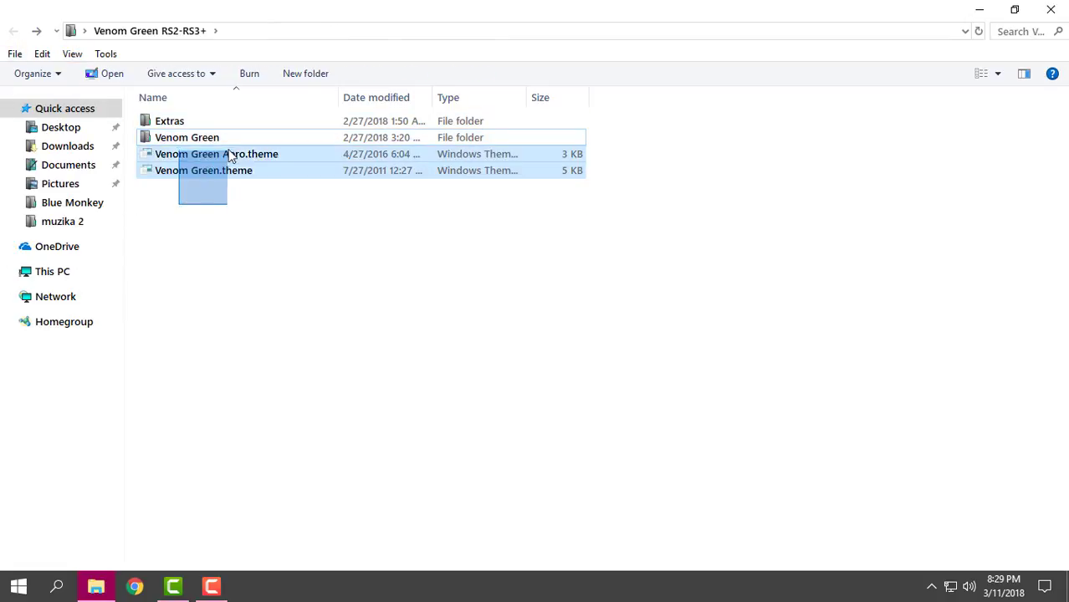
right_click(159, 139)
left_click(197, 418)
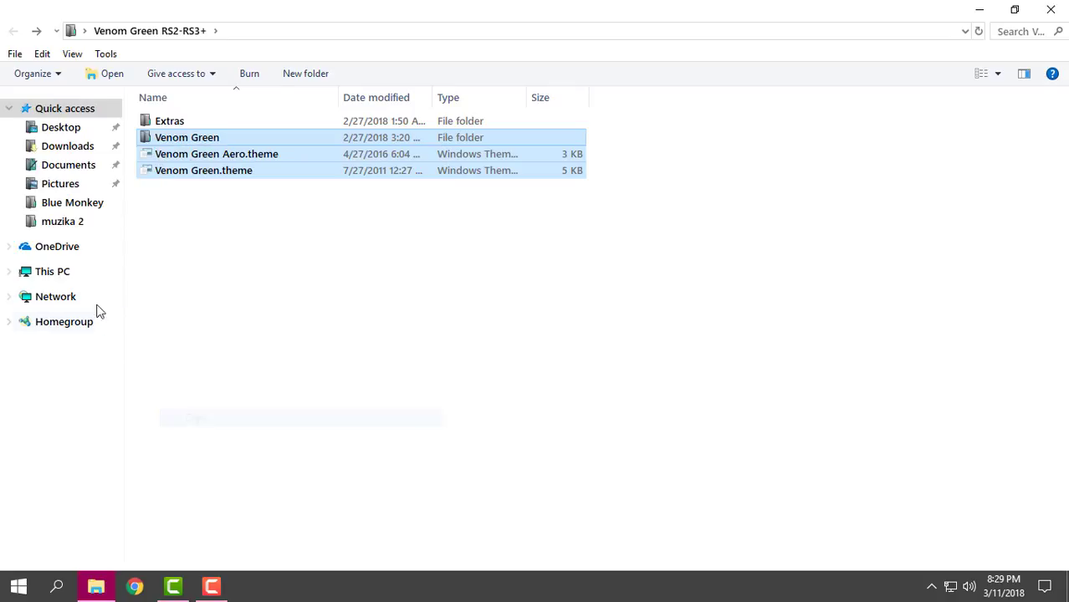
Paste them into C:\Windows\Resources\Themes, granting administrator permission
left_click(46, 273)
double_click(223, 312)
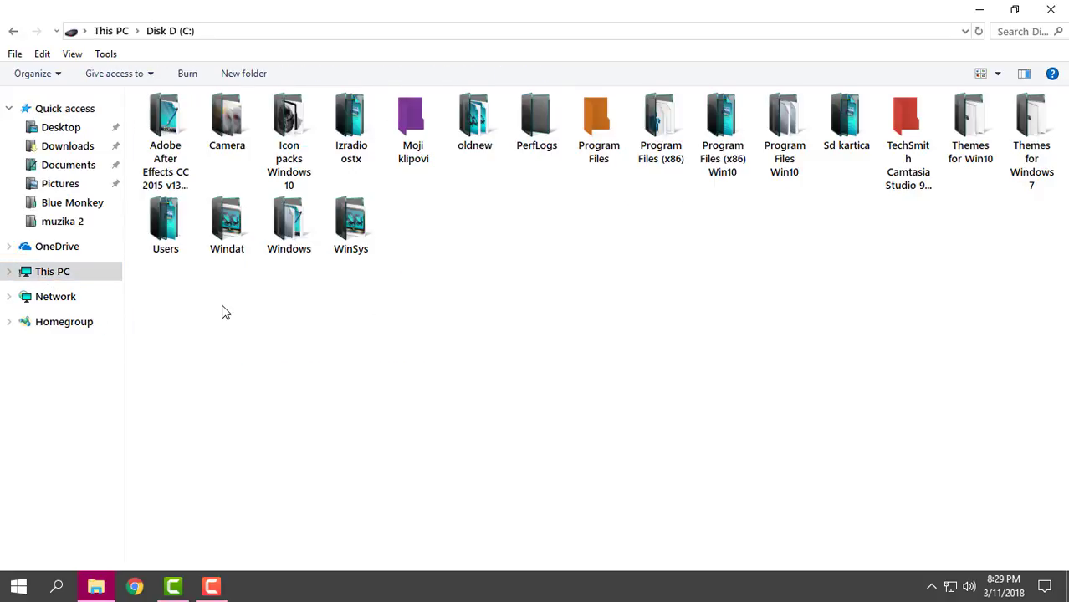
double_click(286, 219)
scroll(287, 226, "down", 10)
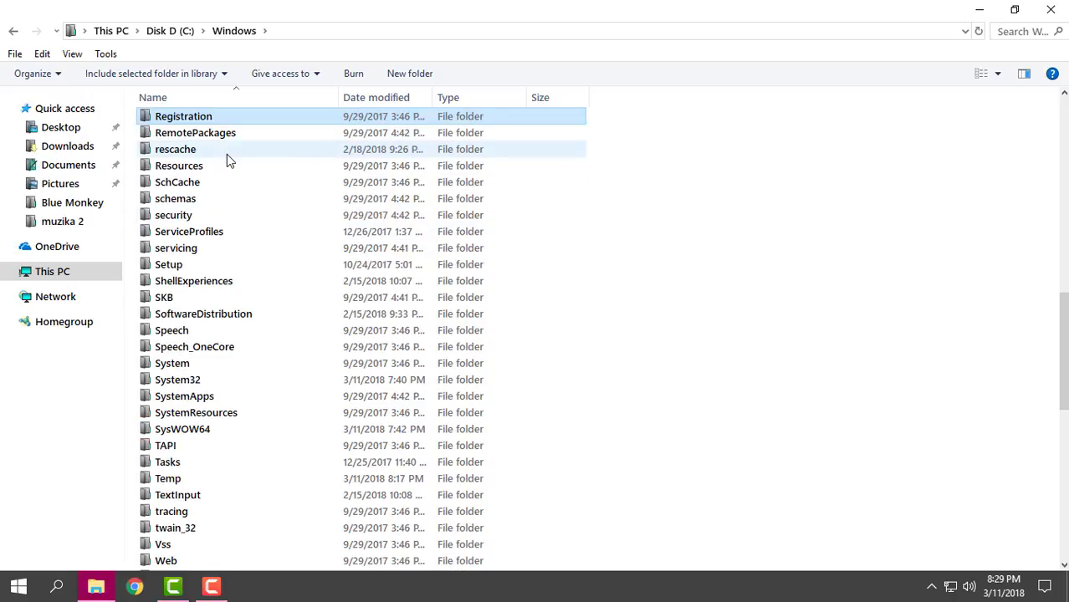
left_click(222, 166)
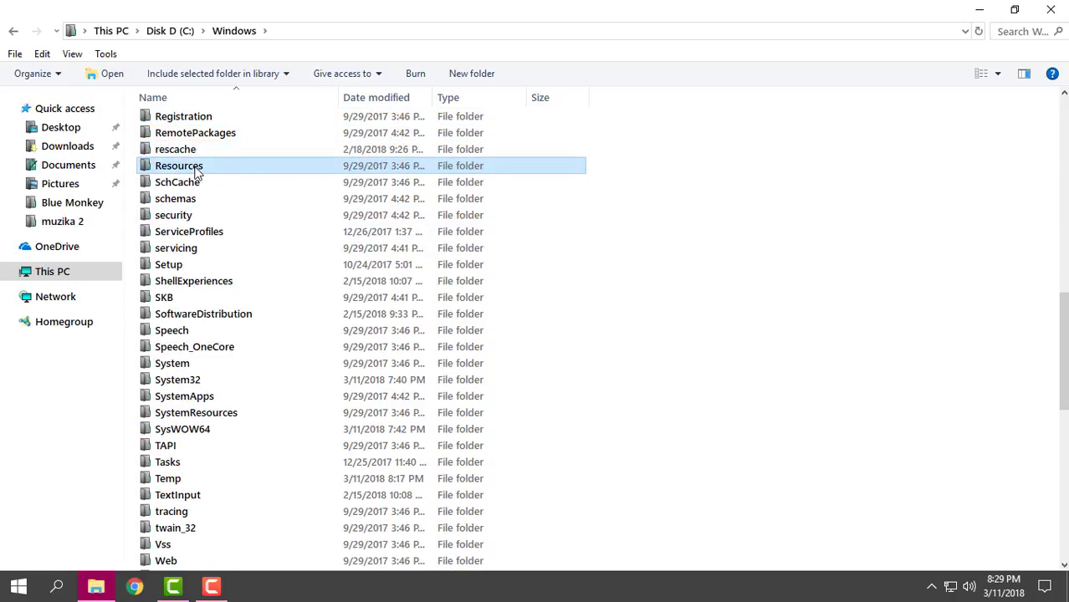
double_click(197, 171)
right_click(766, 283)
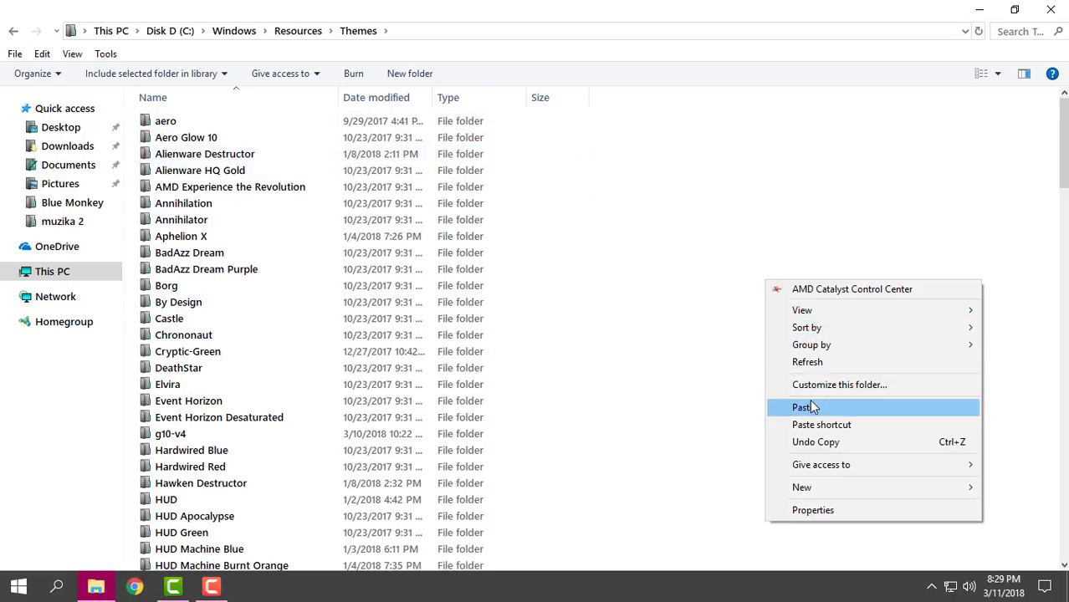
left_click(810, 408)
left_click(477, 284)
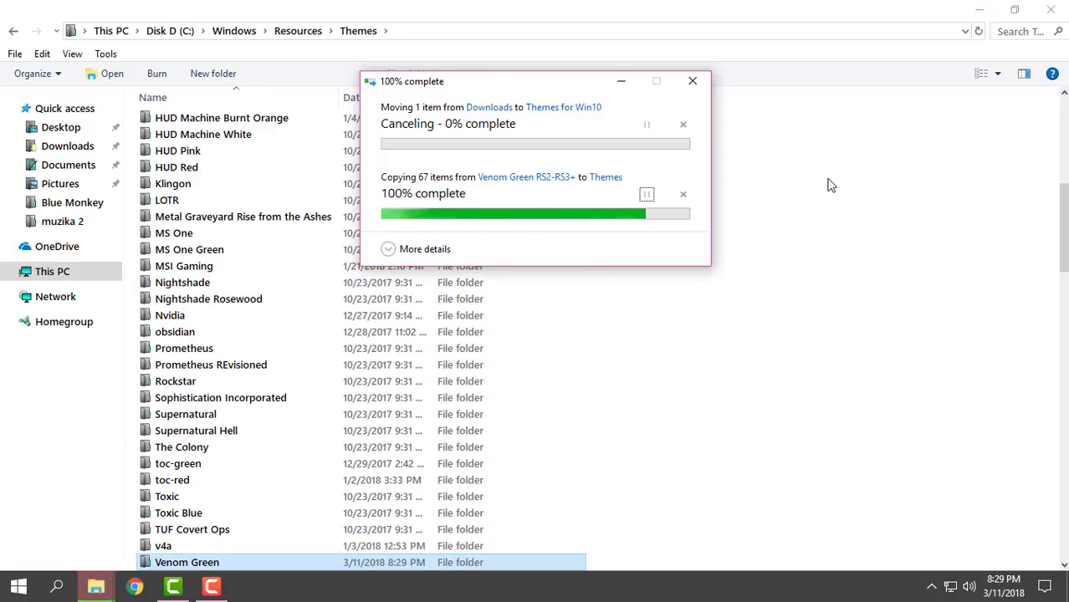
Close Explorer and open the Themes page of Personalization settings
left_click(1050, 9)
right_click(394, 147)
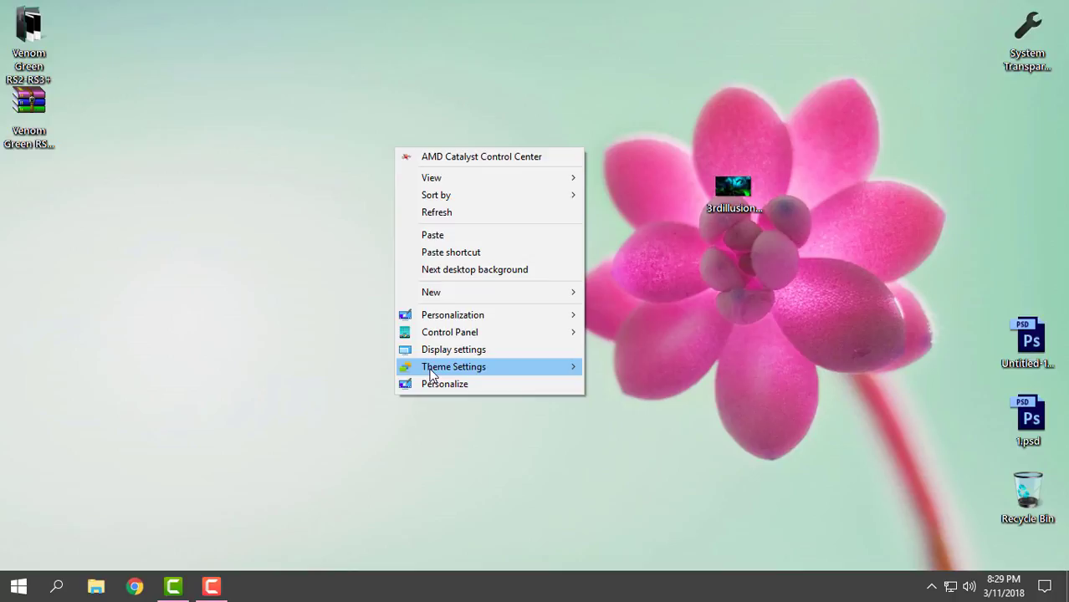
left_click(419, 383)
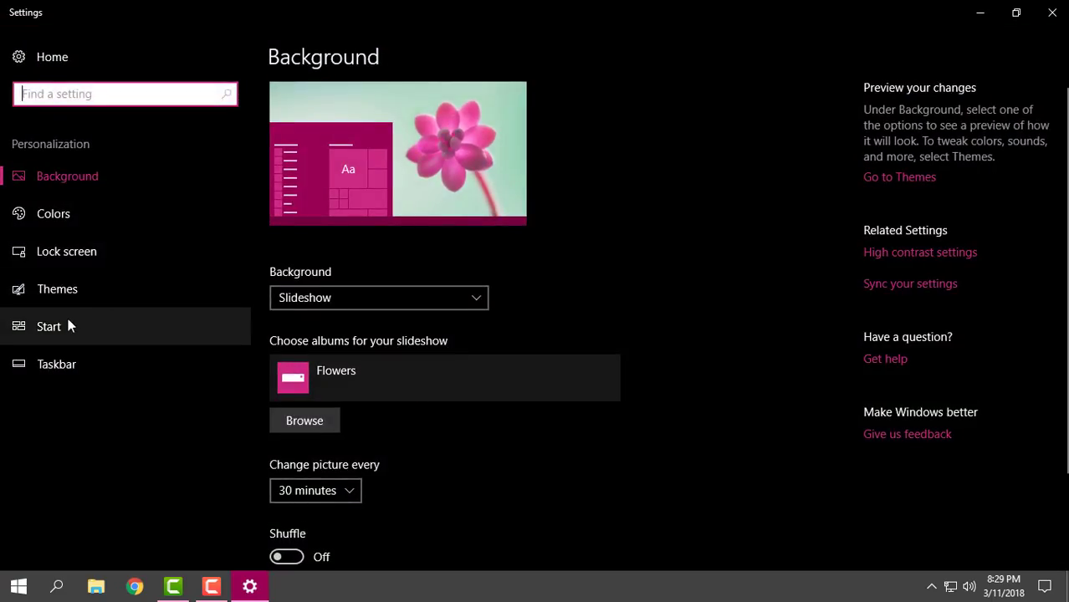
left_click(69, 292)
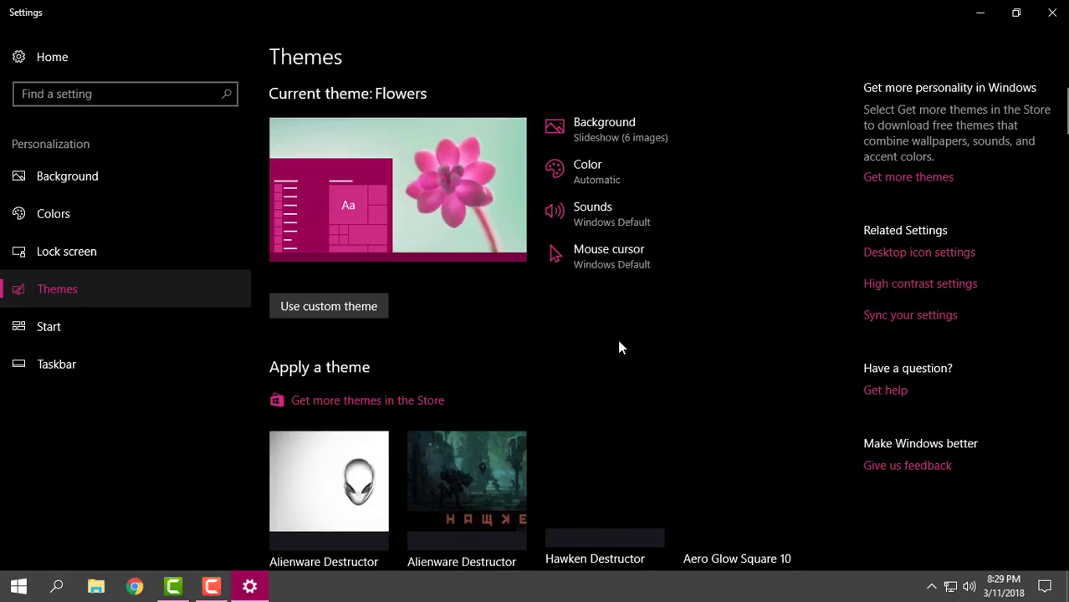
Scroll down the installed themes list to reach Venom Green
scroll(619, 346, "down", 3)
scroll(618, 346, "down", 5)
scroll(620, 346, "down", 1)
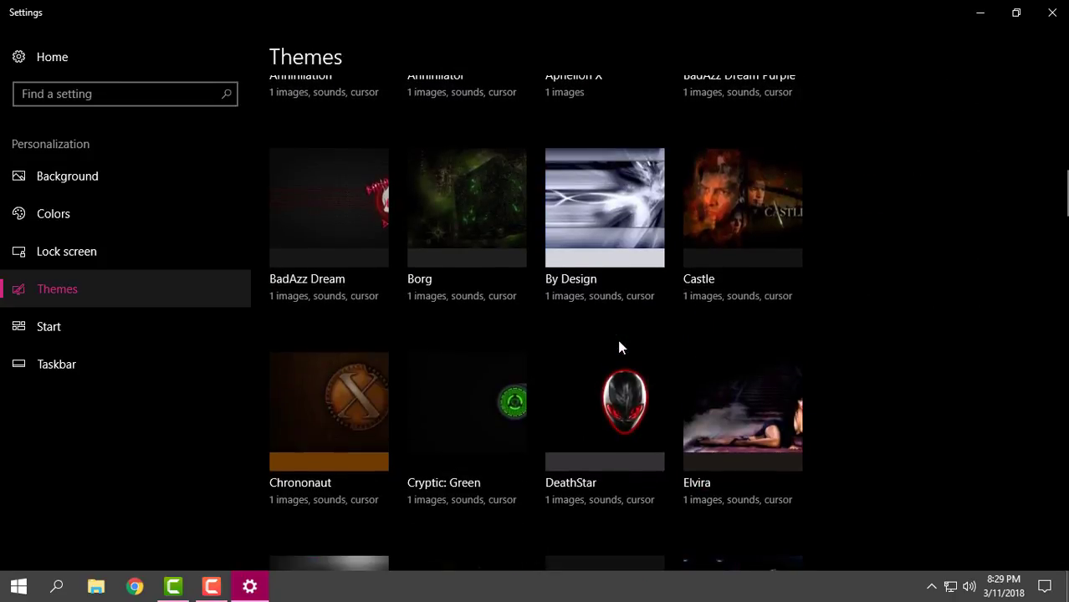
scroll(619, 346, "down", 4)
scroll(620, 346, "down", 1)
scroll(620, 346, "down", 4)
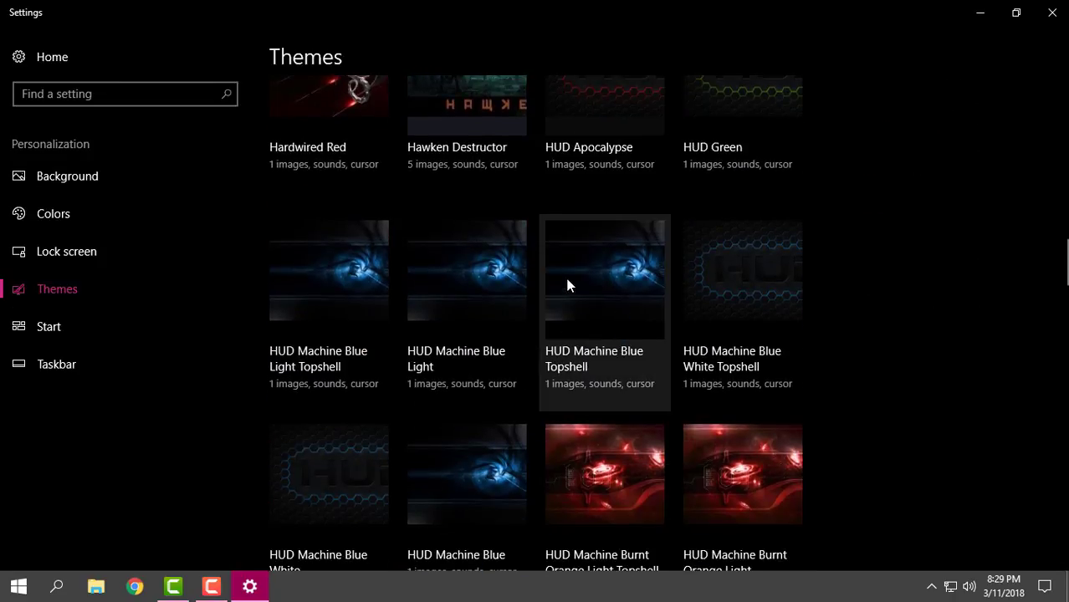
scroll(577, 280, "down", 3)
scroll(575, 282, "down", 3)
scroll(575, 282, "down", 3)
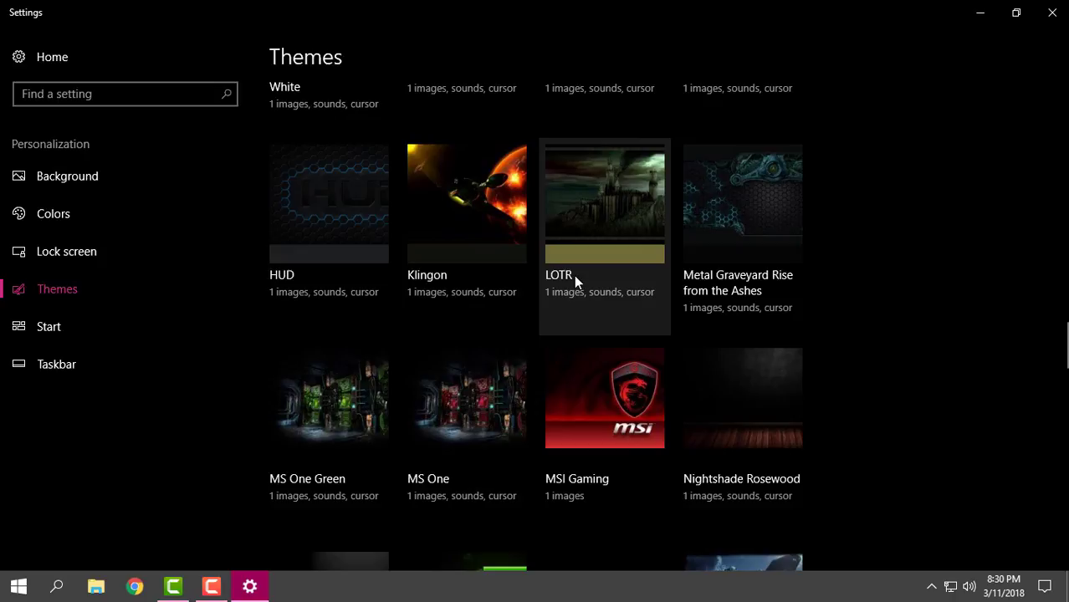
scroll(575, 281, "down", 2)
scroll(575, 282, "down", 2)
scroll(574, 281, "down", 2)
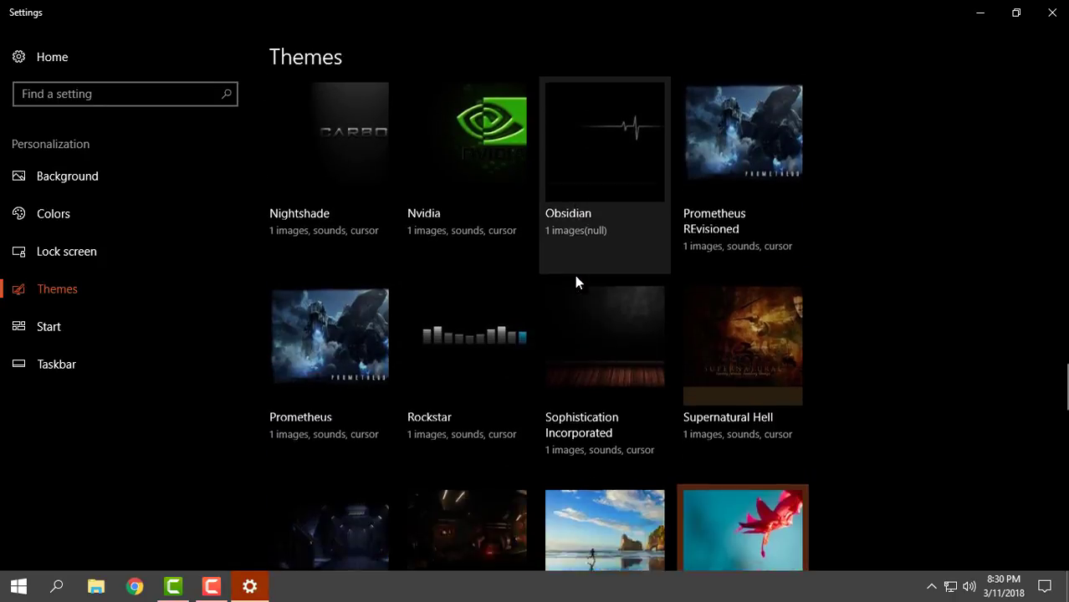
scroll(575, 281, "down", 4)
scroll(574, 282, "down", 1)
scroll(575, 282, "down", 2)
scroll(574, 276, "down", 2)
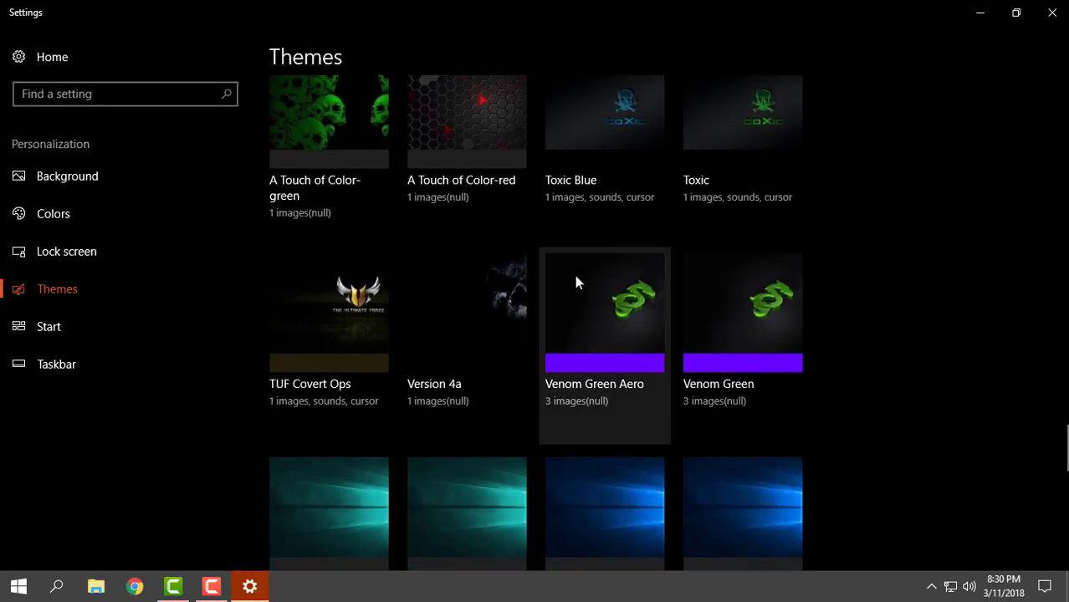
scroll(574, 276, "down", 2)
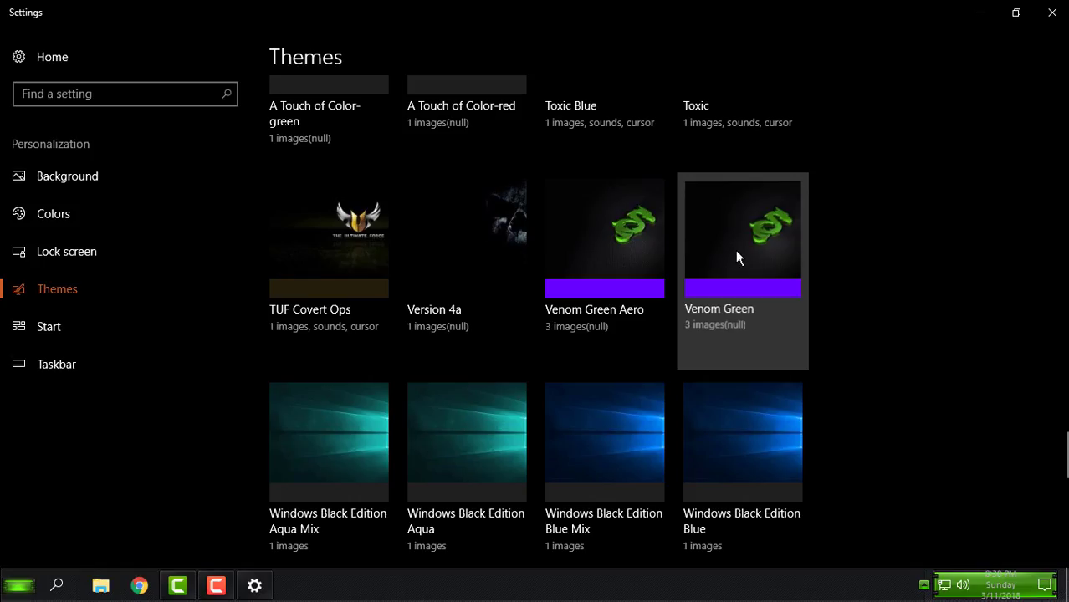
Minimise Settings, refresh the desktop and glance at the restyled Start menu
left_click(979, 15)
right_click(196, 174)
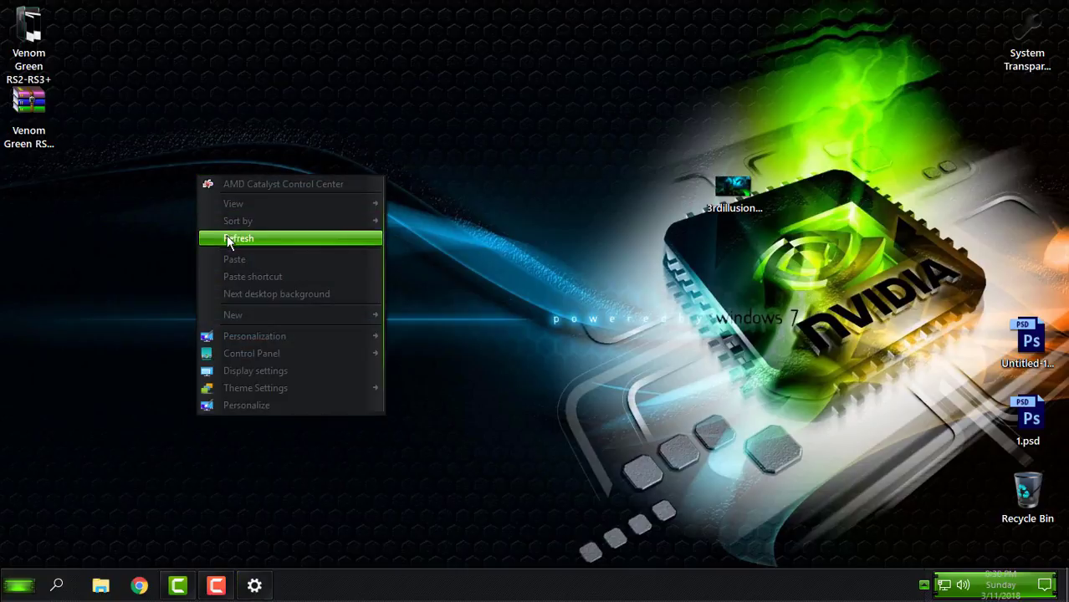
left_click(259, 237)
left_click(19, 586)
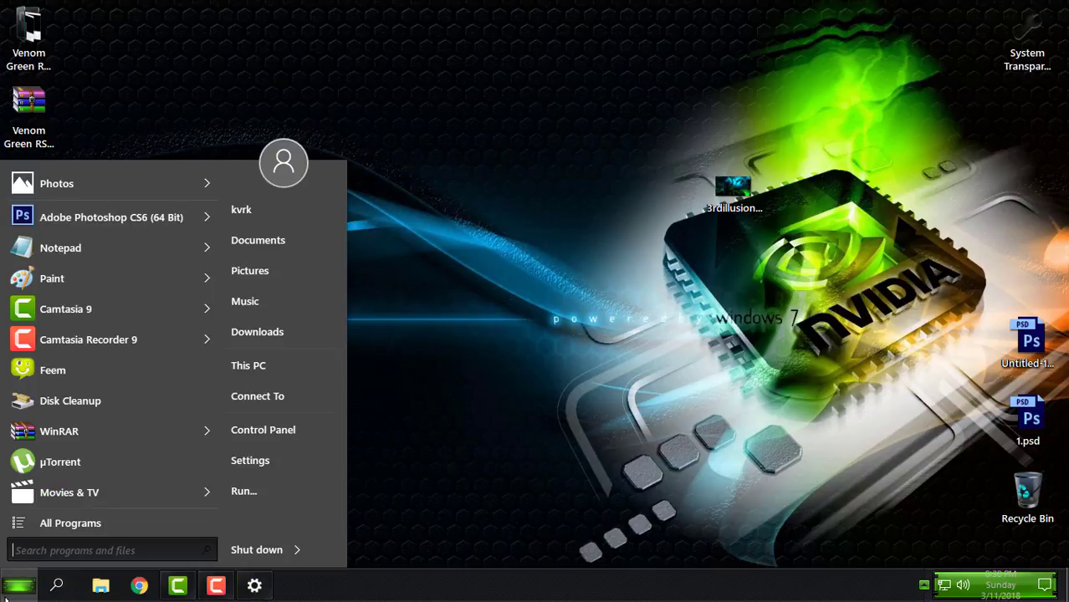
left_click(460, 189)
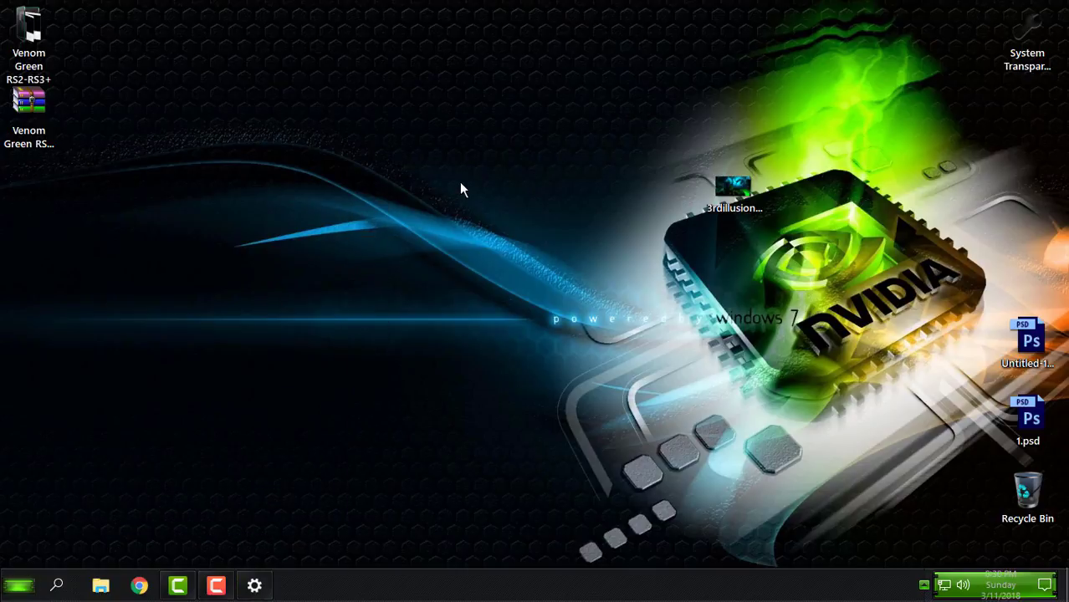
Open This PC in File Explorer, restore and maximise it, then close it
left_click(107, 585)
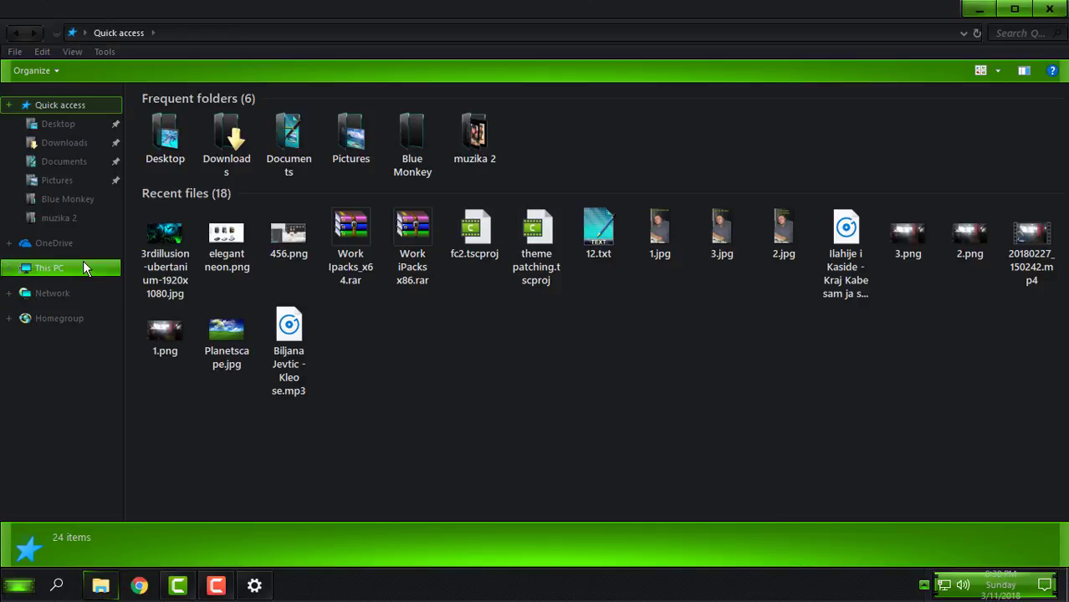
left_click(83, 265)
mouse_move(412, 9)
left_mouse_down()
mouse_move(422, 41)
mouse_move(454, 78)
left_mouse_up()
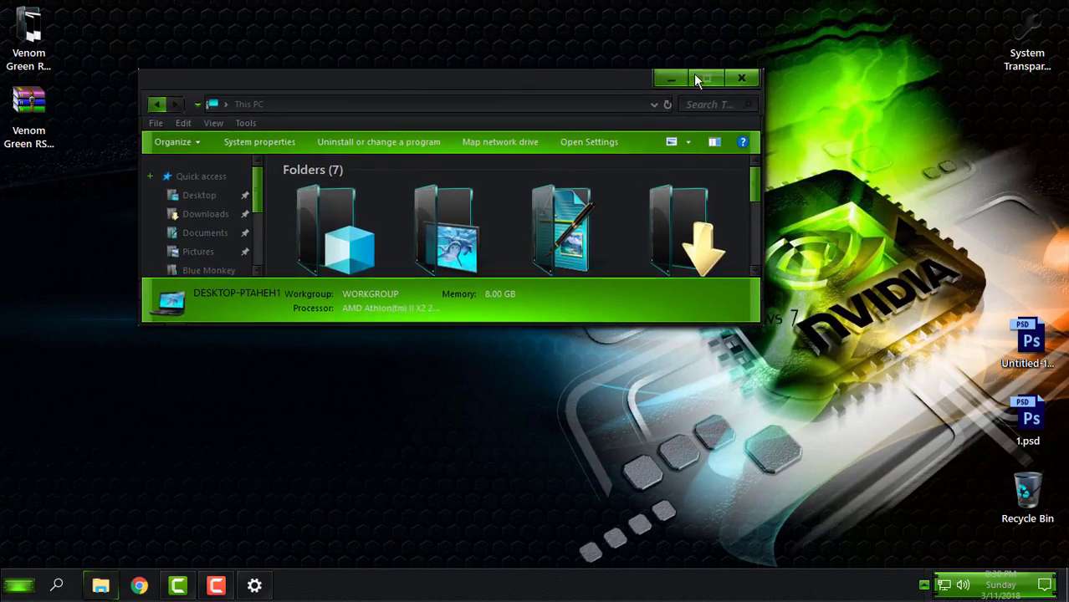
left_click(705, 79)
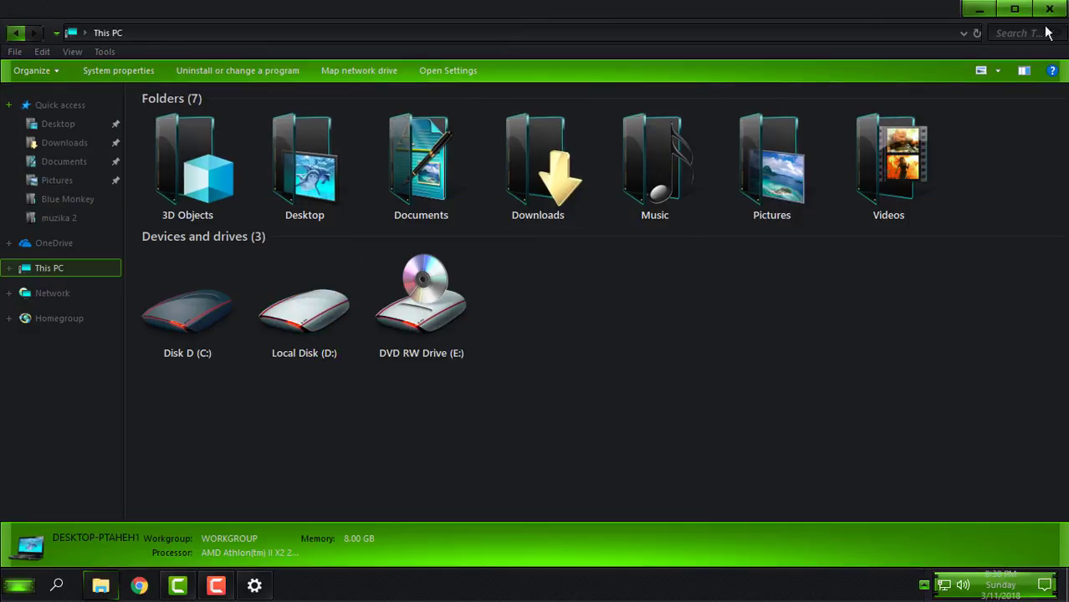
left_click(1050, 10)
Refresh the desktop once more and reopen the Start menu
right_click(439, 148)
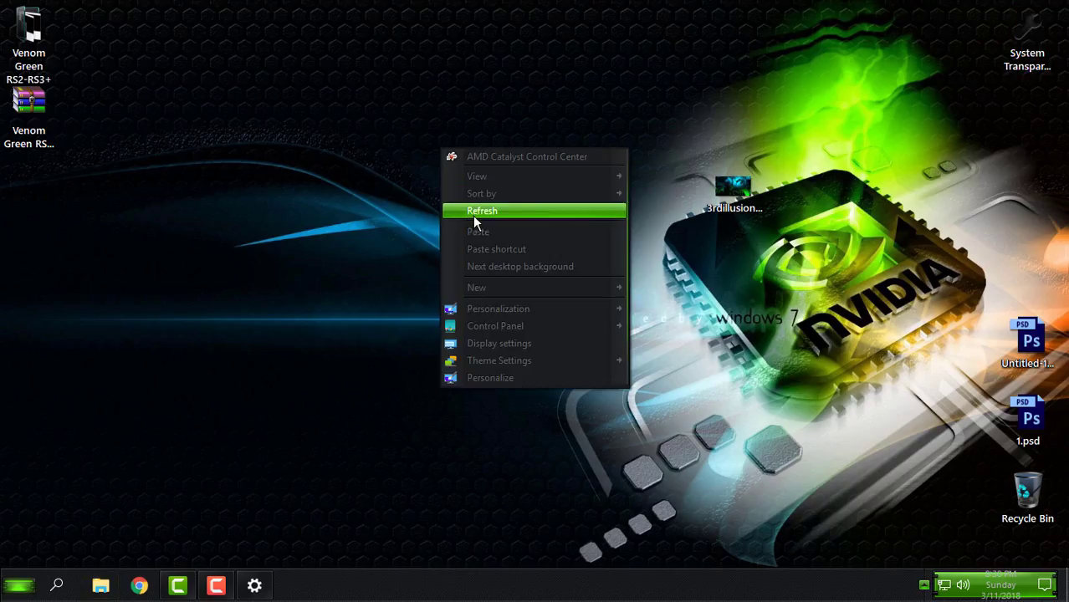
left_click(473, 215)
left_click(20, 585)
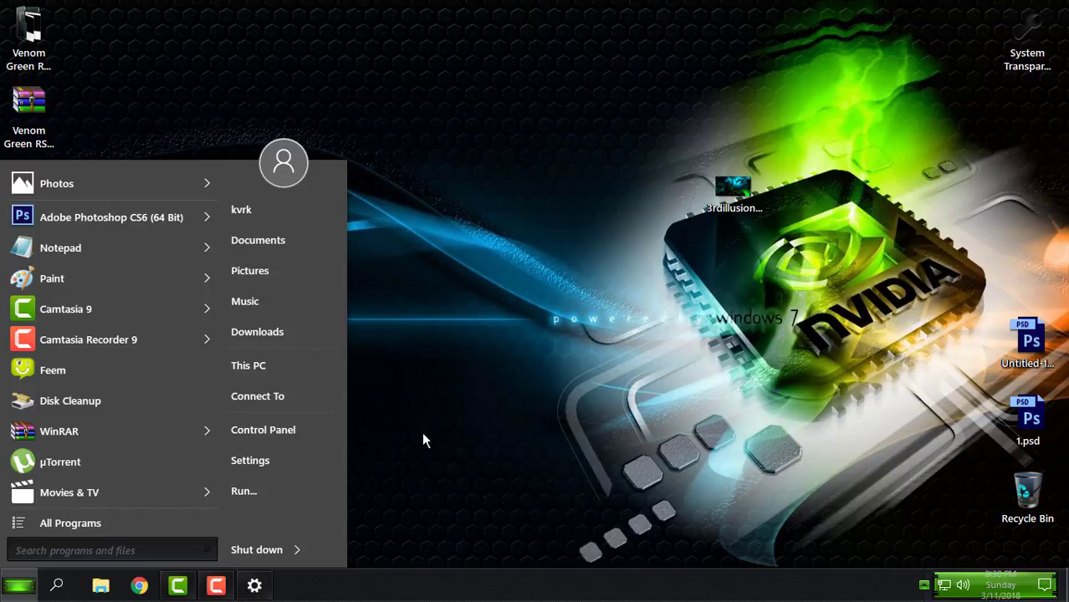
left_click(357, 589)
left_click(19, 584)
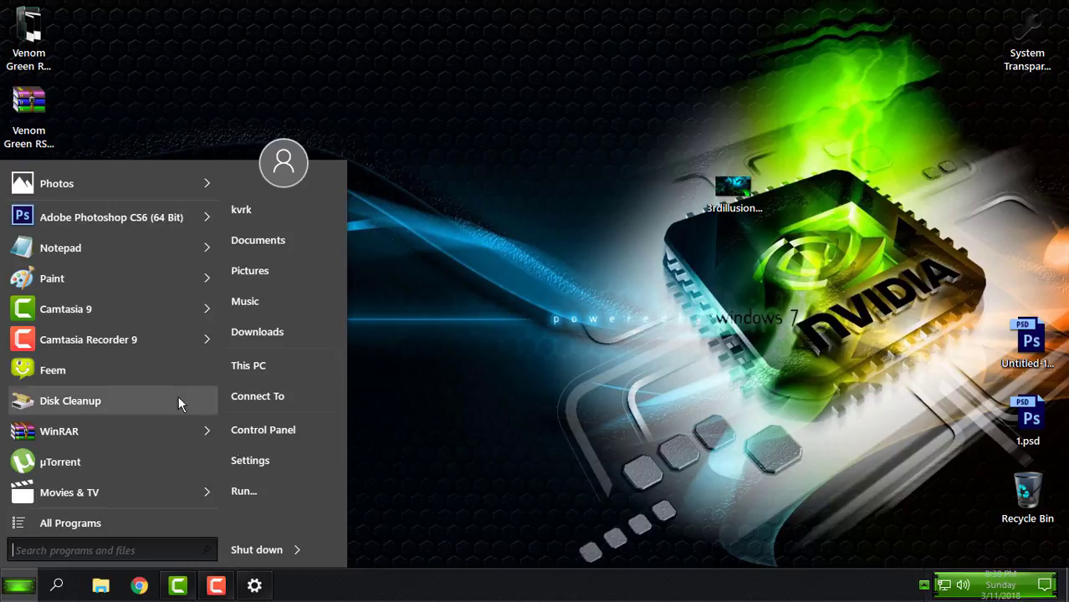
Apply StartIsBack's Venom Green + Windows 10 button appearance and preview the Start menu
right_click(325, 172)
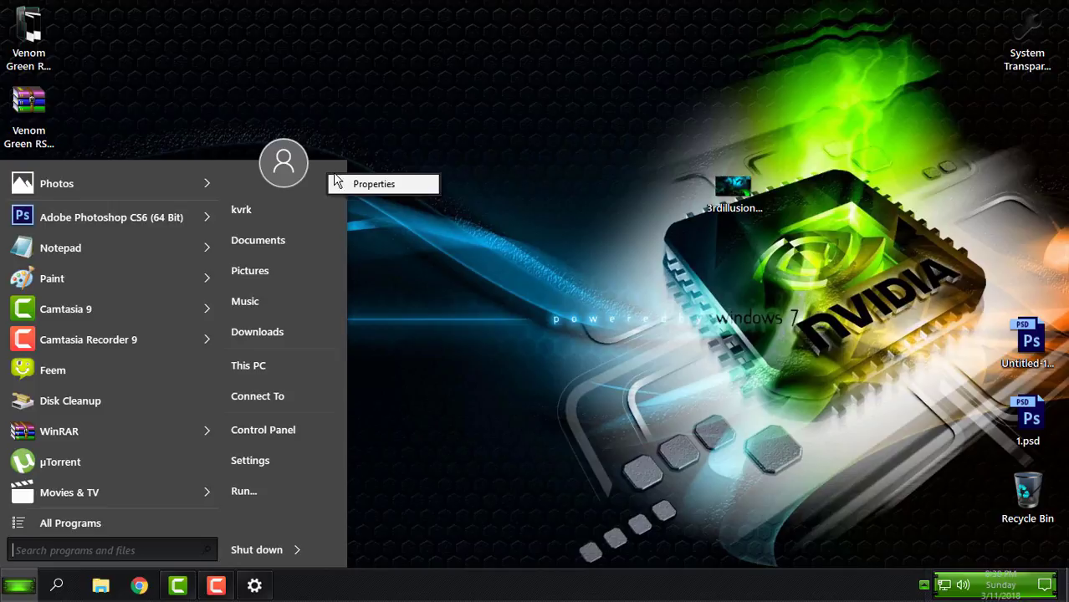
left_click(354, 183)
left_click(301, 141)
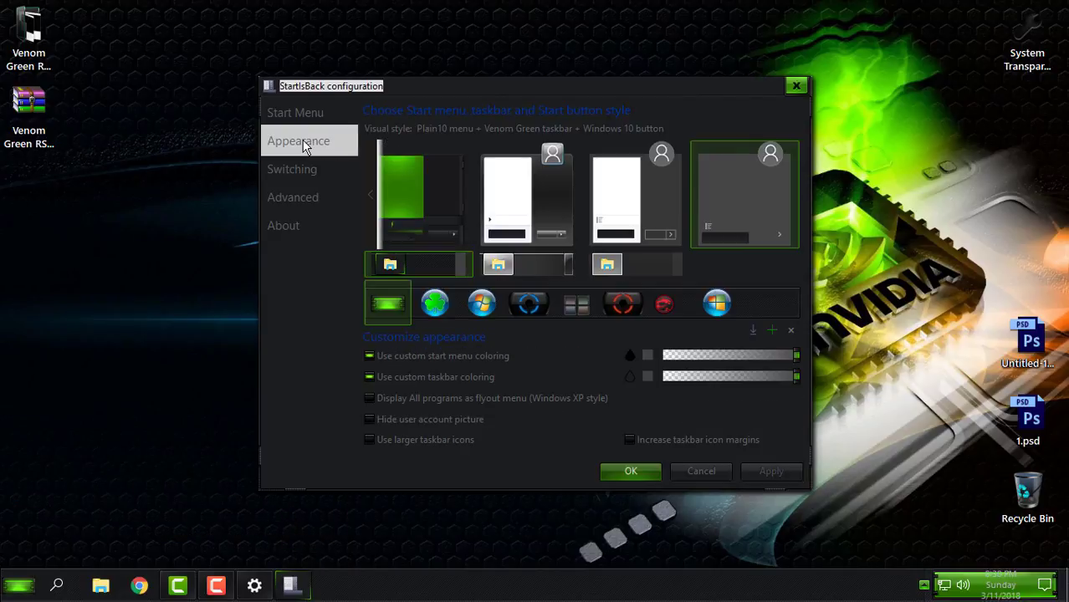
left_click(430, 192)
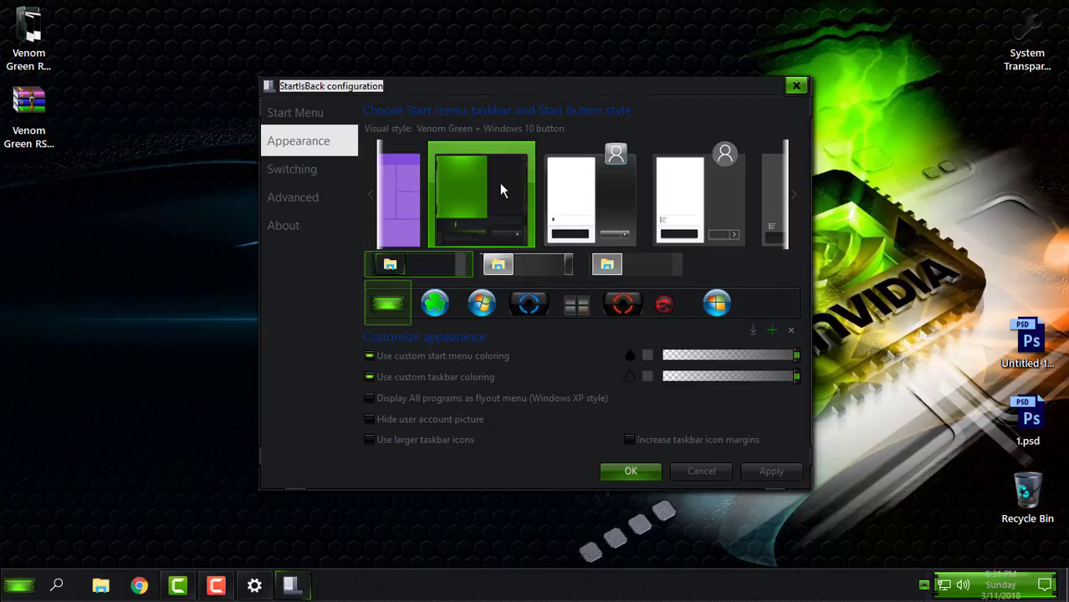
left_click(781, 470)
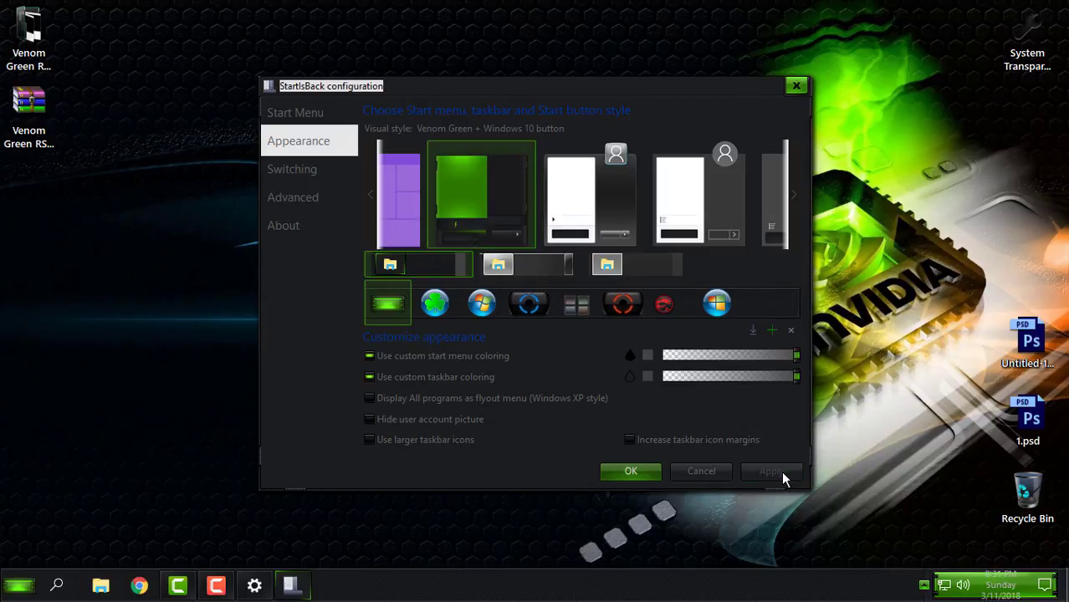
left_click(25, 587)
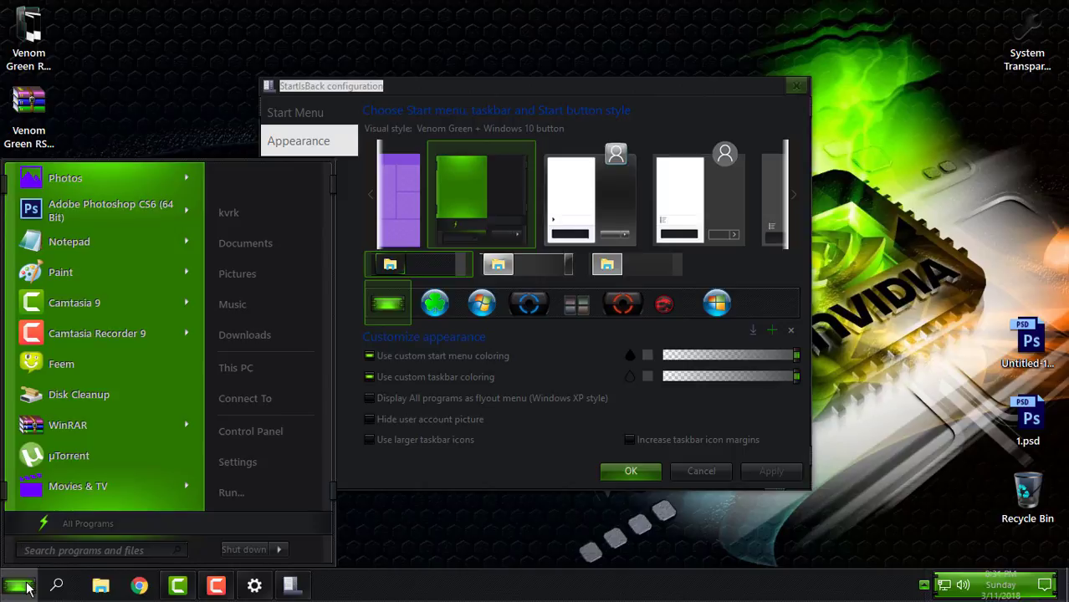
left_click(27, 588)
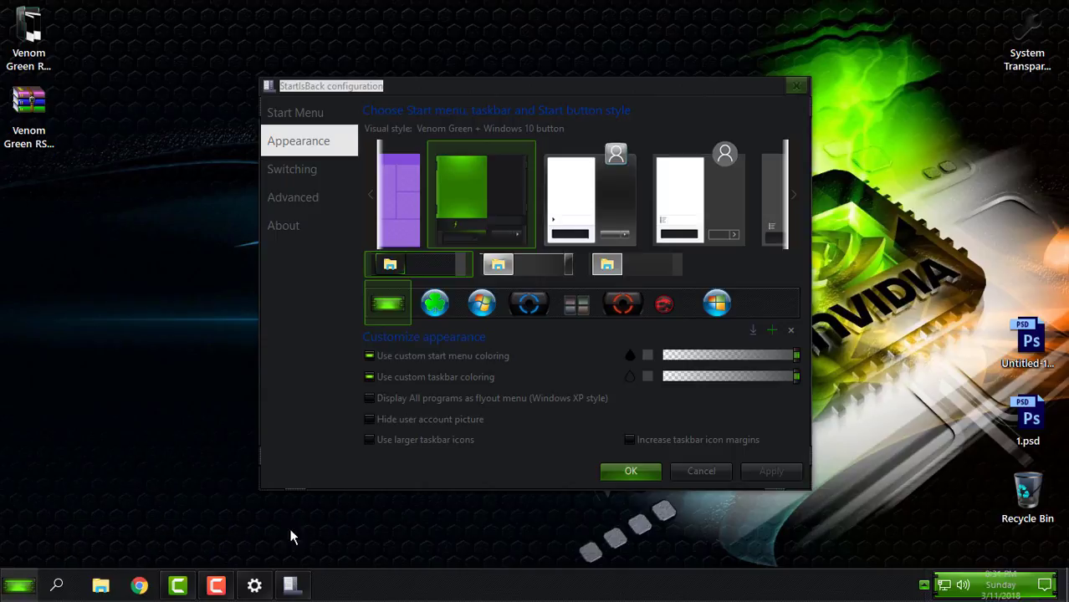
Confirm the StartIsBack settings with OK and refresh the desktop
left_click(632, 470)
right_click(245, 394)
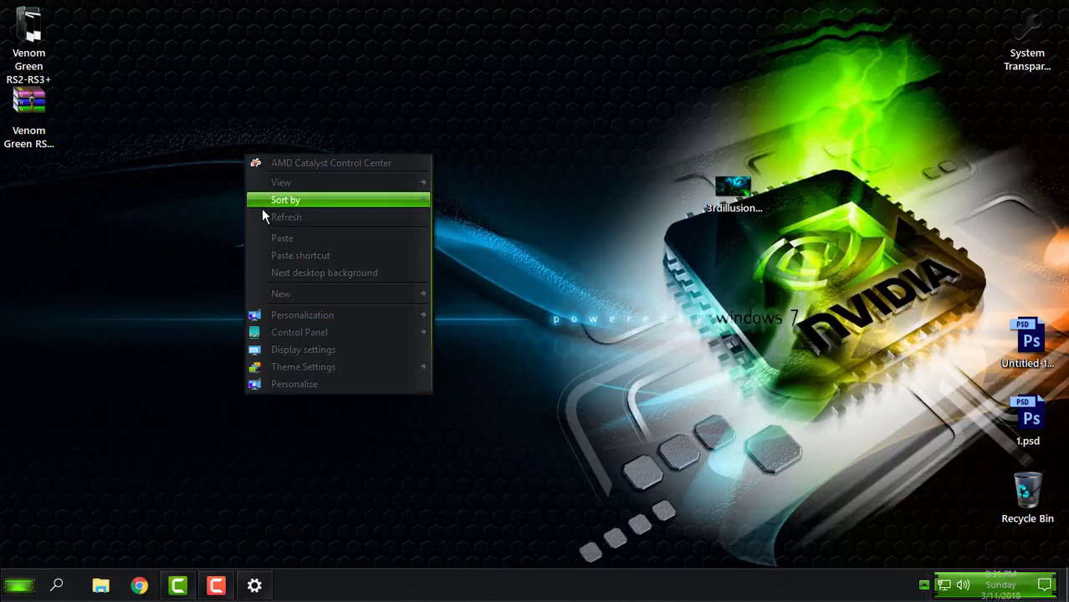
left_click(267, 213)
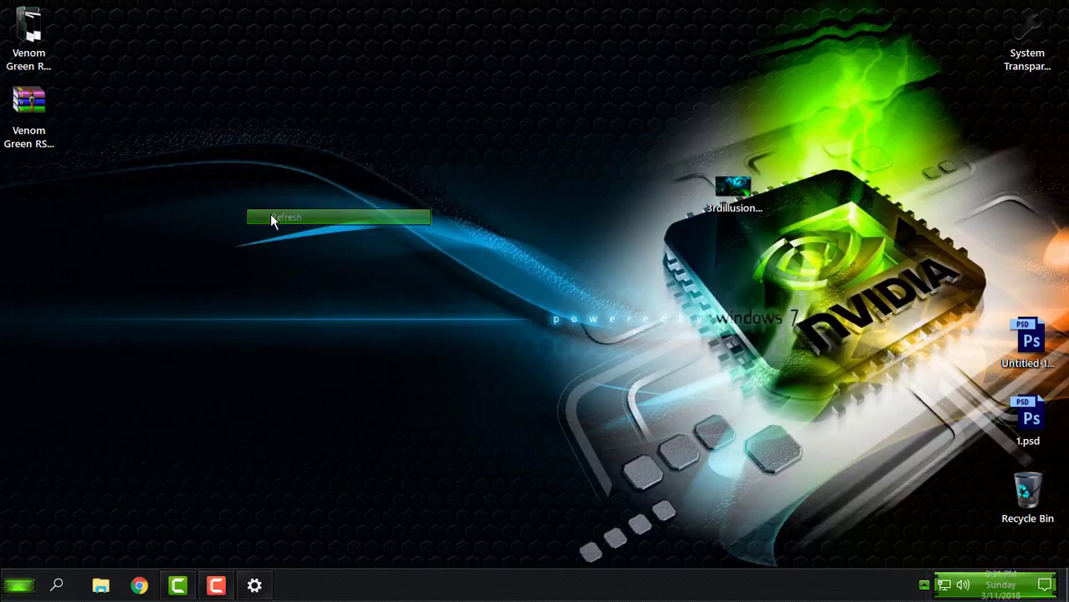
Open This PC in File Explorer, restore the window, then close it
left_click(100, 586)
left_click(65, 269)
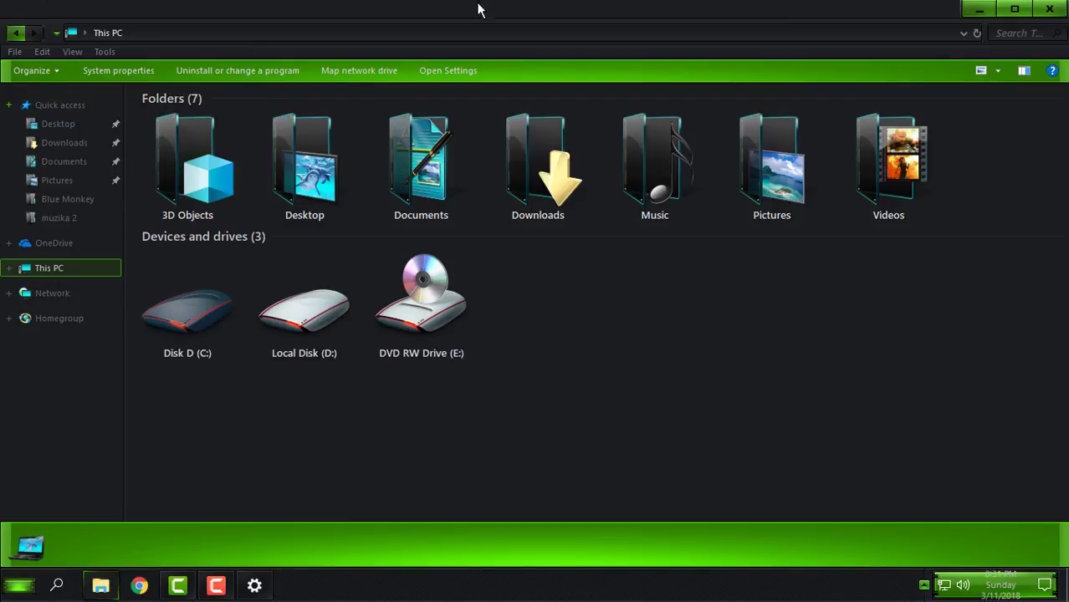
left_click_drag(476, 9, 486, 39)
left_click(775, 46)
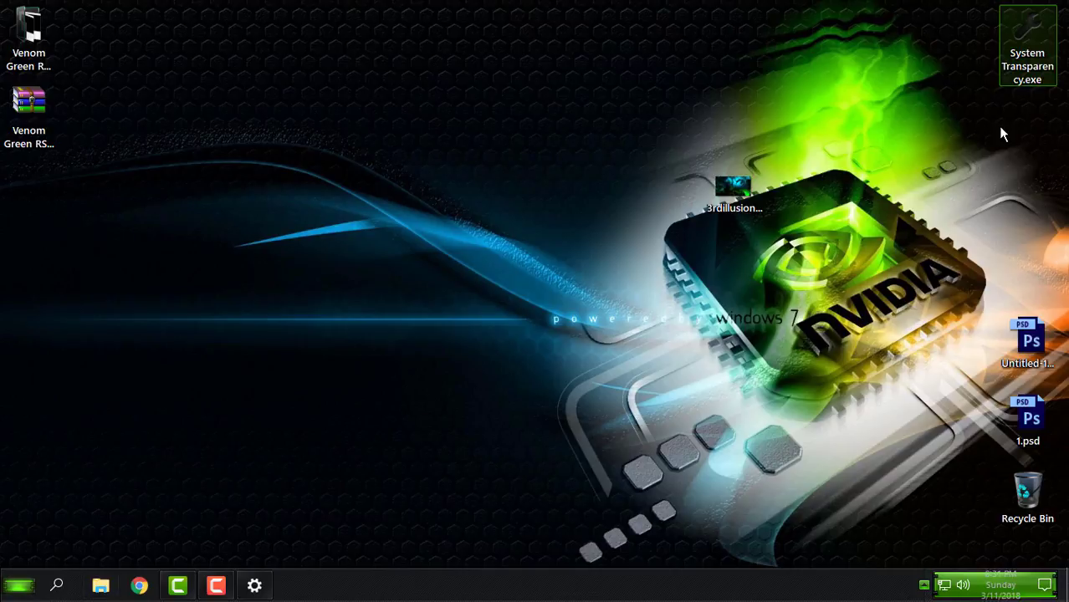
Launch System Transparency and open its Window Settings from the tray icon
left_click(1036, 68)
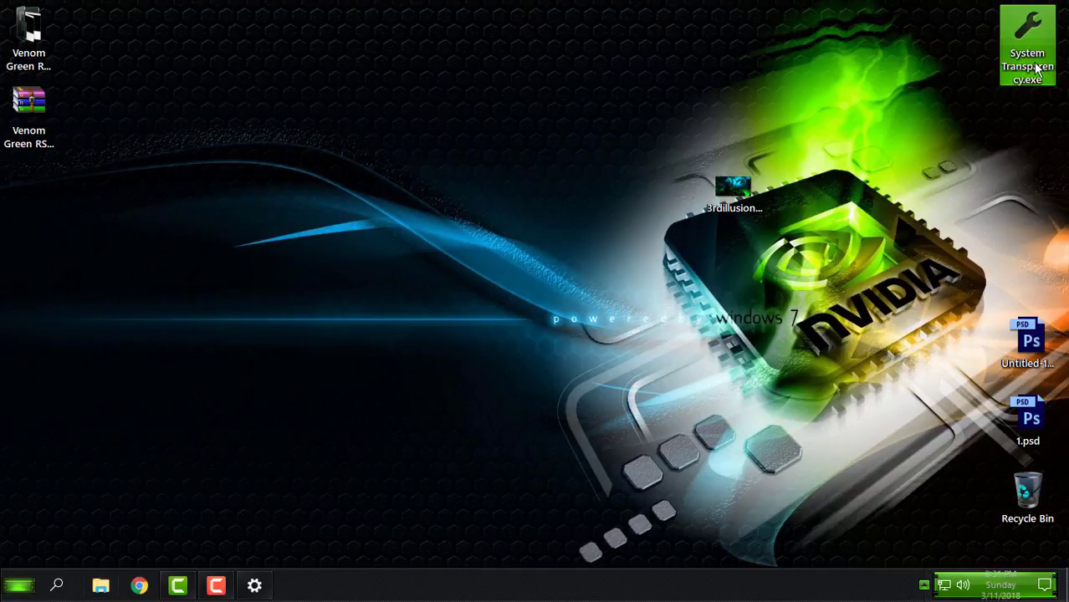
double_click(1040, 69)
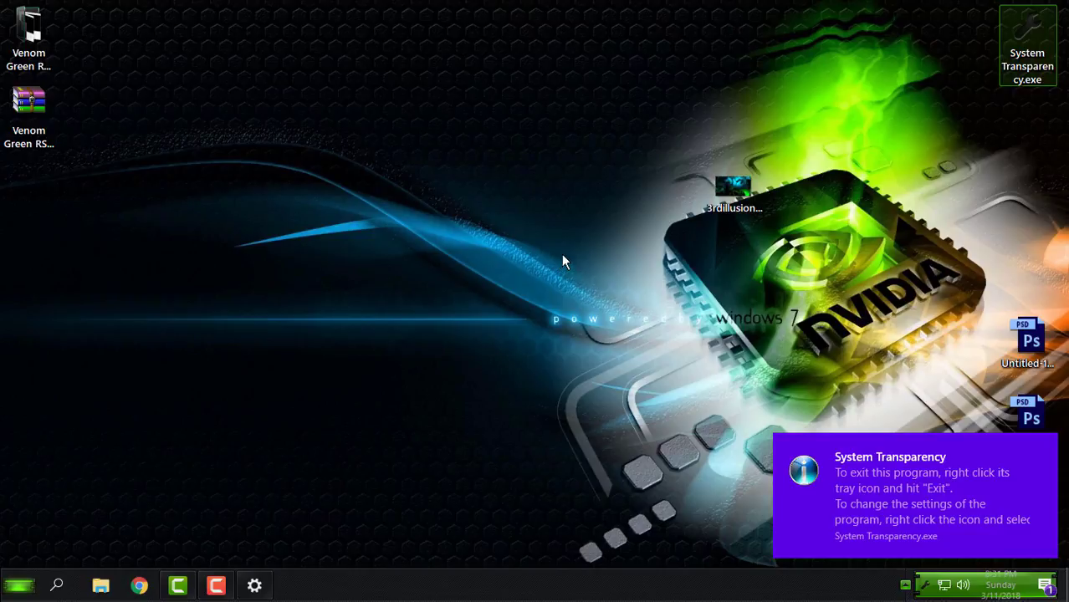
left_click(920, 585)
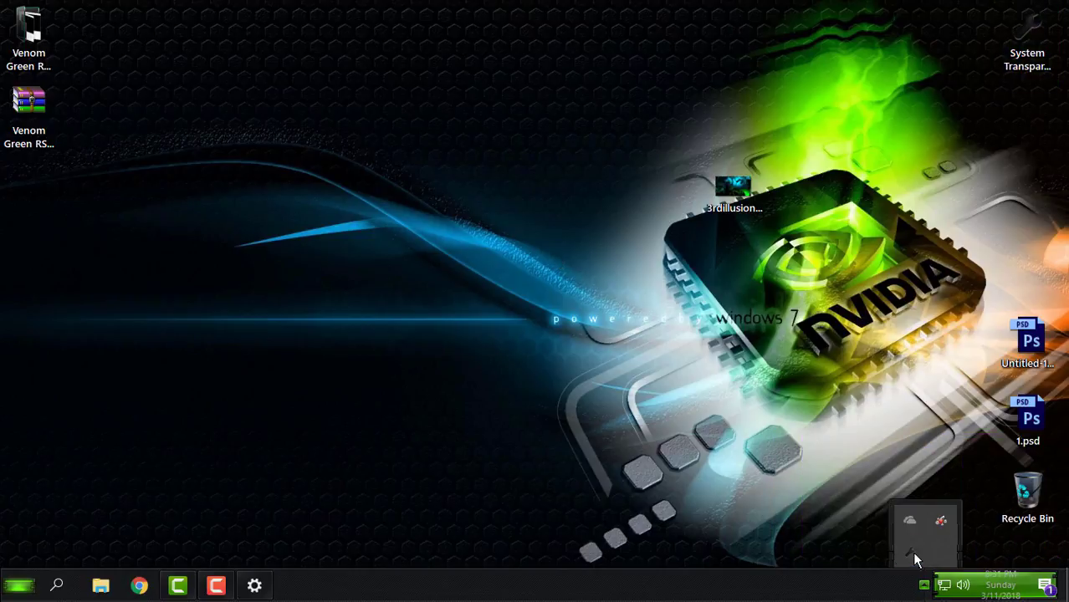
right_click(910, 556)
left_click(944, 505)
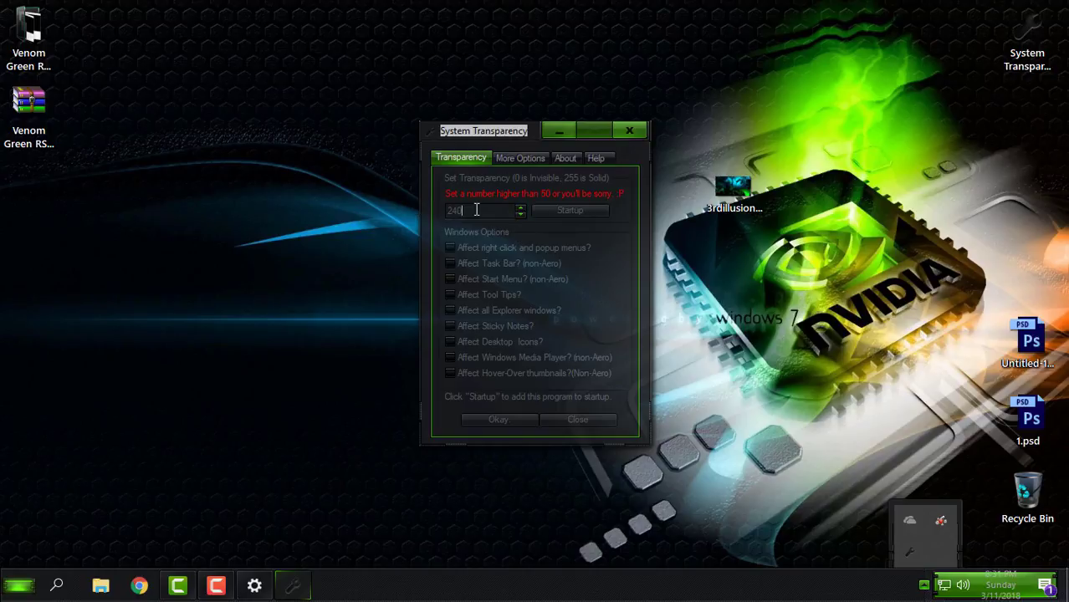
Enable transparent popup menus and keep the transparency level at 240
left_click(451, 247)
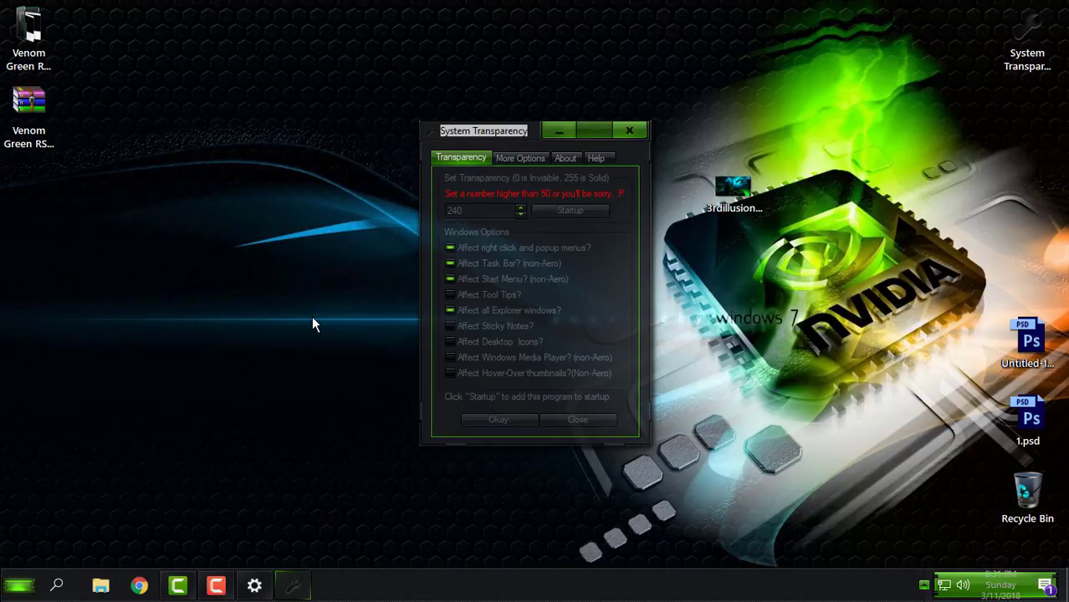
left_click(480, 211)
left_click_drag(472, 214, 390, 208)
left_click(498, 216)
left_click_drag(467, 213, 410, 217)
left_click(504, 207)
Confirm the transparency settings and open a maximized File Explorer at This PC
left_click(498, 419)
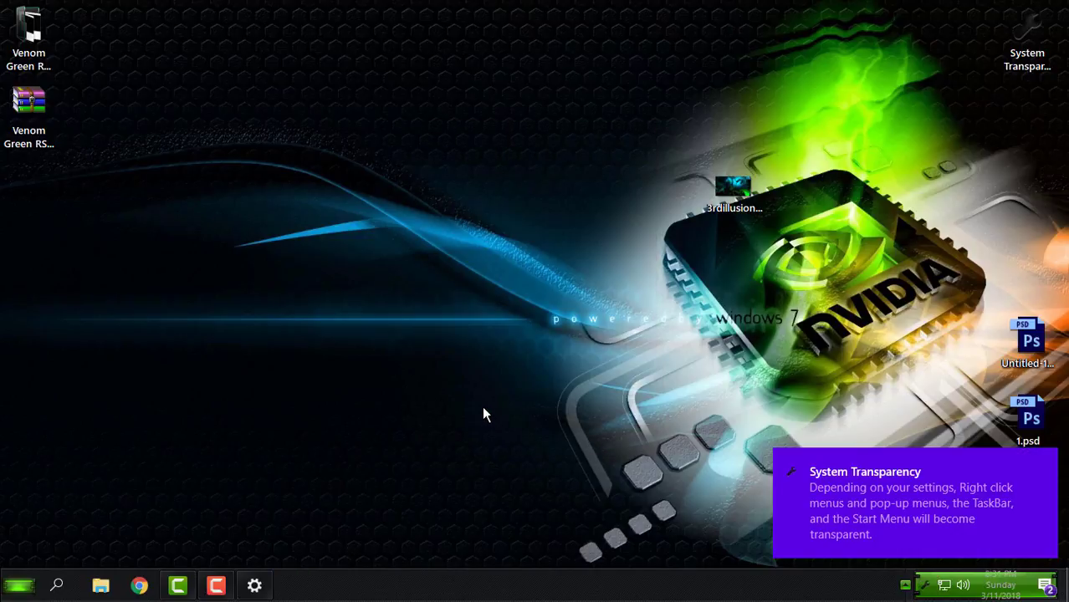
left_click(100, 585)
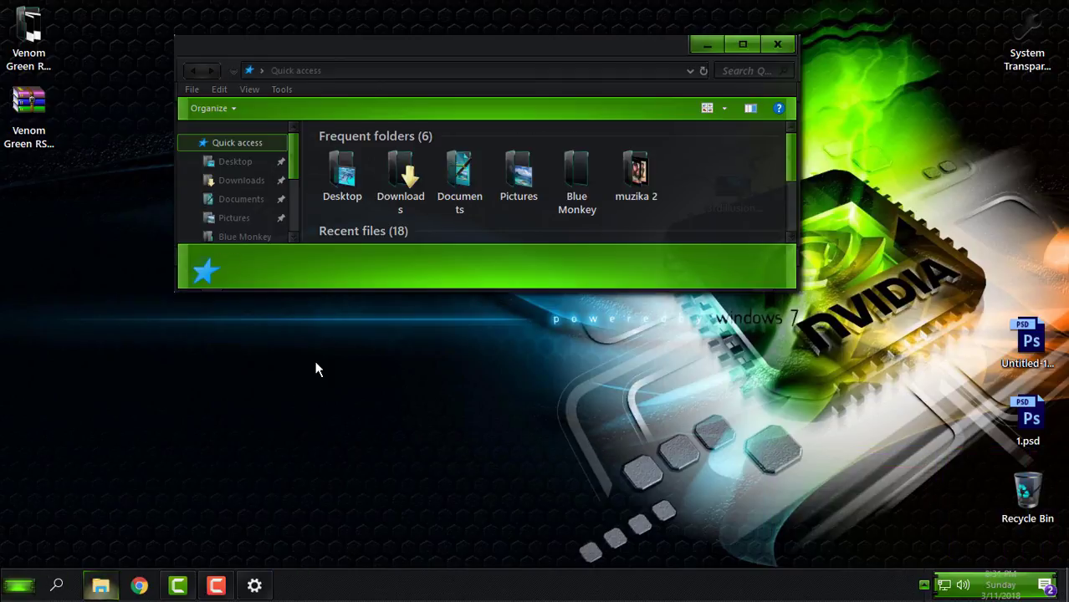
left_click(743, 47)
left_click(42, 268)
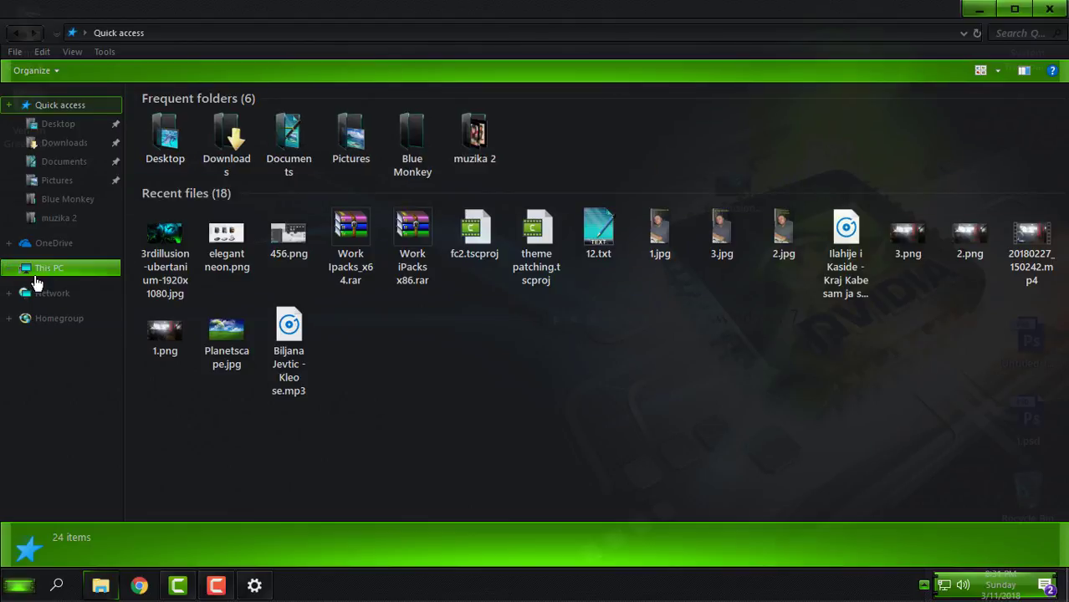
Collapse the Folders group and resize the This PC window to show all drives
mouse_move(454, 6)
left_mouse_down()
mouse_move(466, 28)
mouse_move(484, 4)
left_mouse_up()
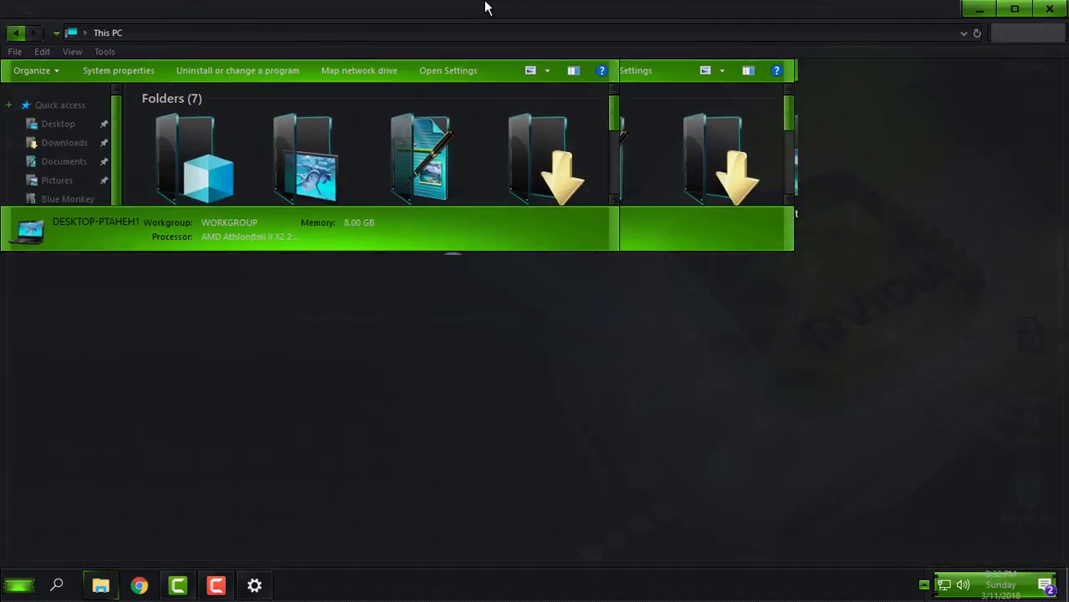
left_click(135, 98)
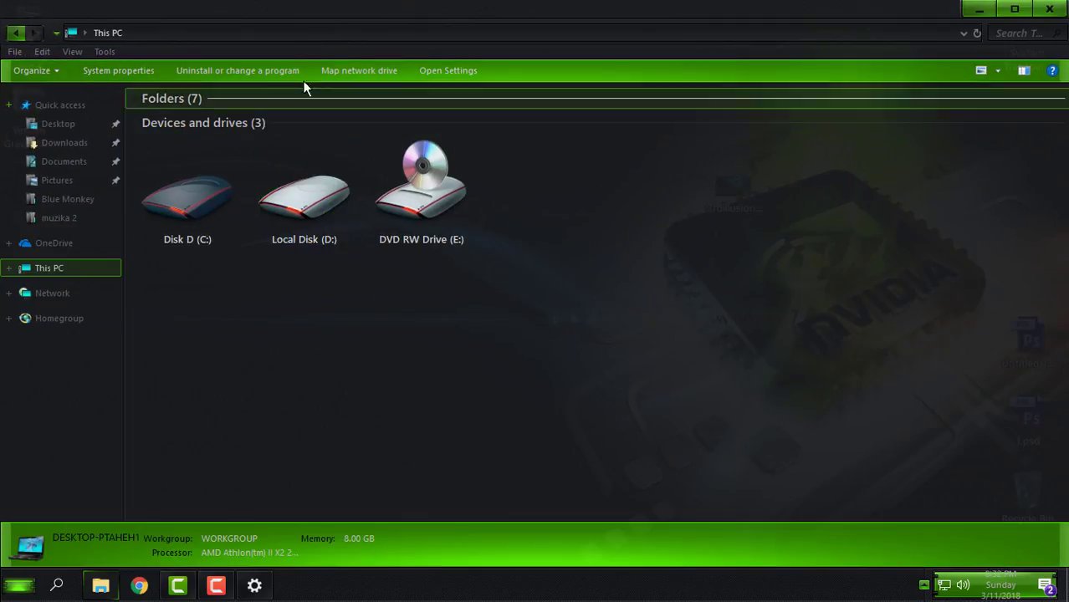
left_click_drag(305, 8, 546, 30)
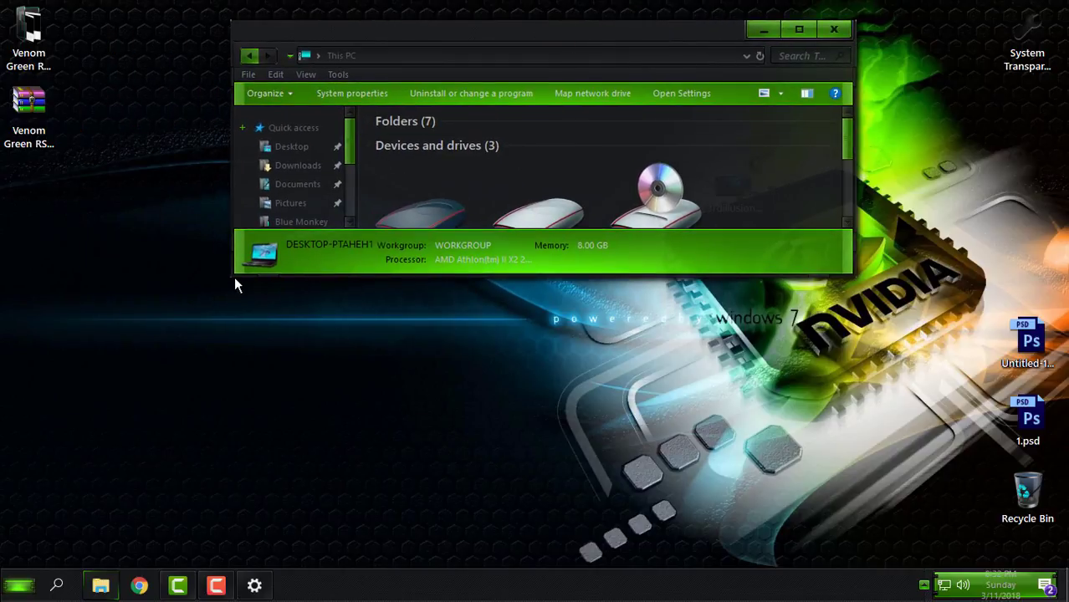
left_click_drag(236, 275, 56, 474)
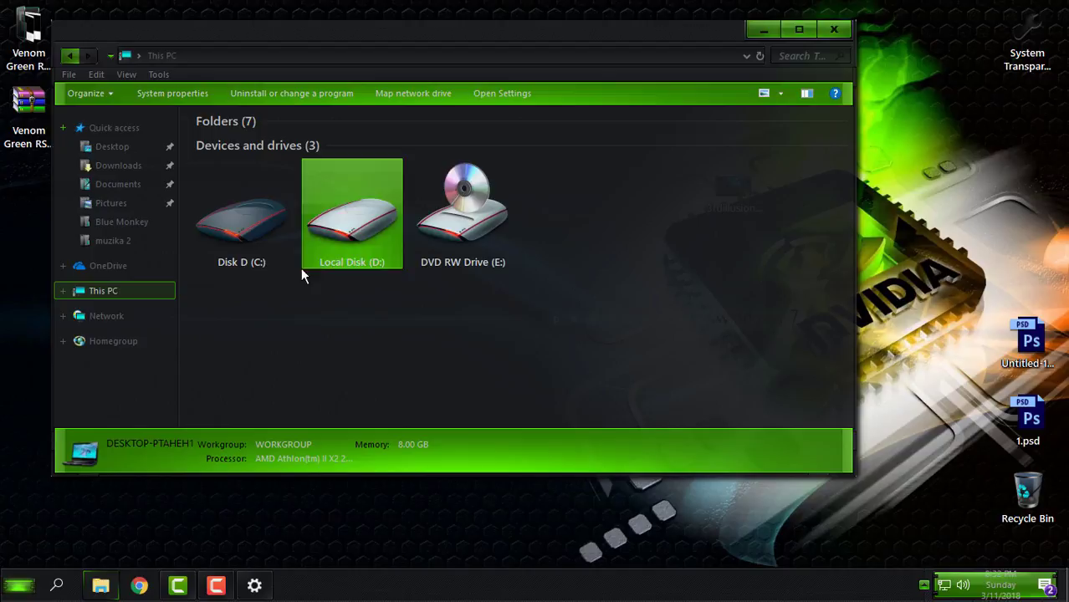
Enlarge the drive icons with the icon-size slider
left_click(779, 95)
left_click_drag(777, 94, 777, 89)
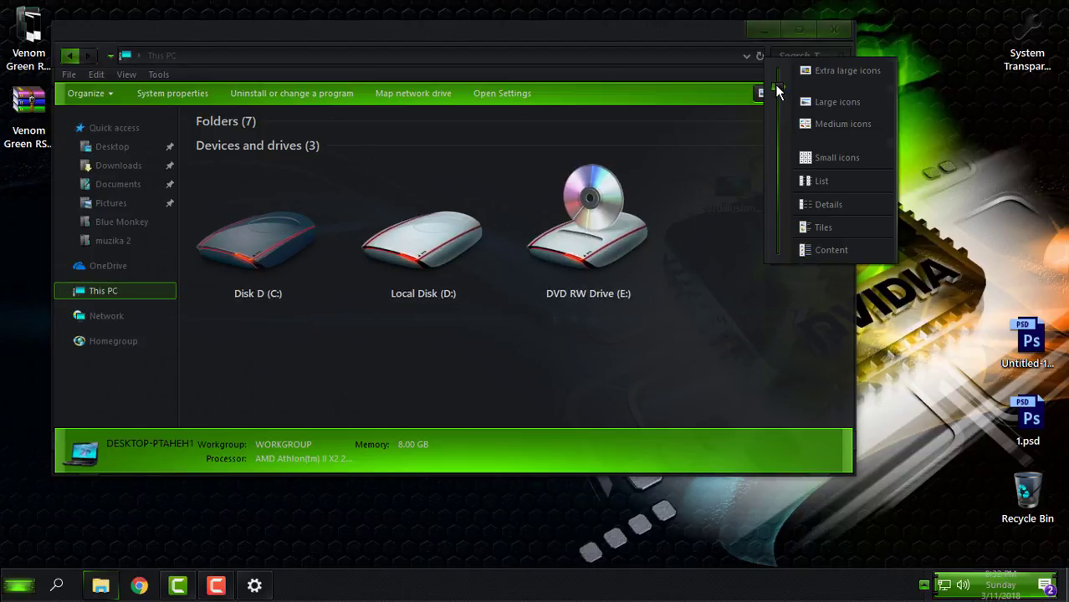
left_click(777, 91)
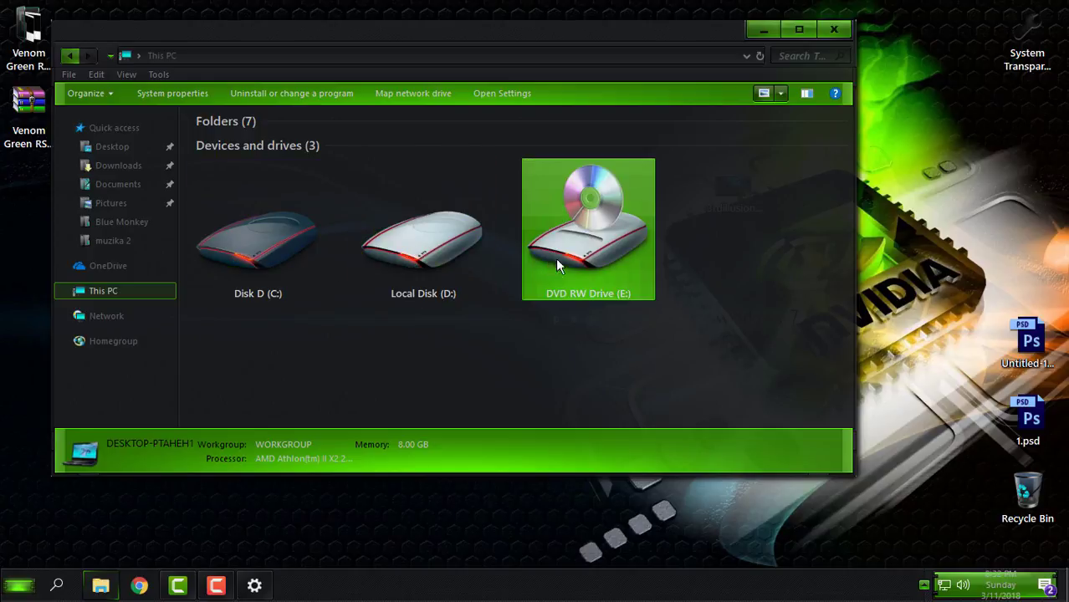
Close This PC, advance the desktop background once, and refresh the desktop twice
left_click(834, 30)
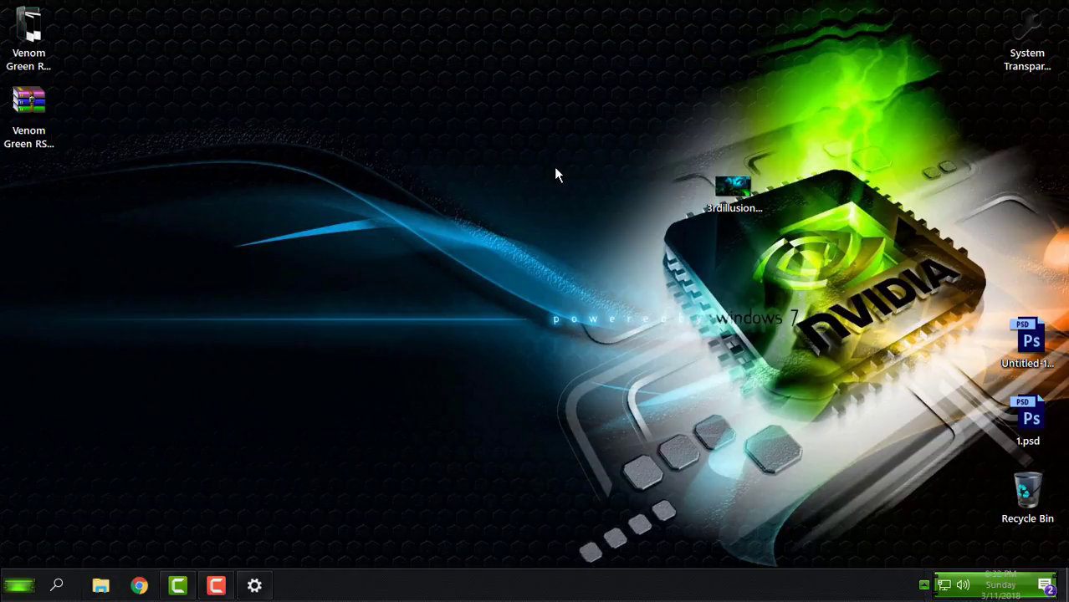
right_click(350, 155)
left_click(439, 272)
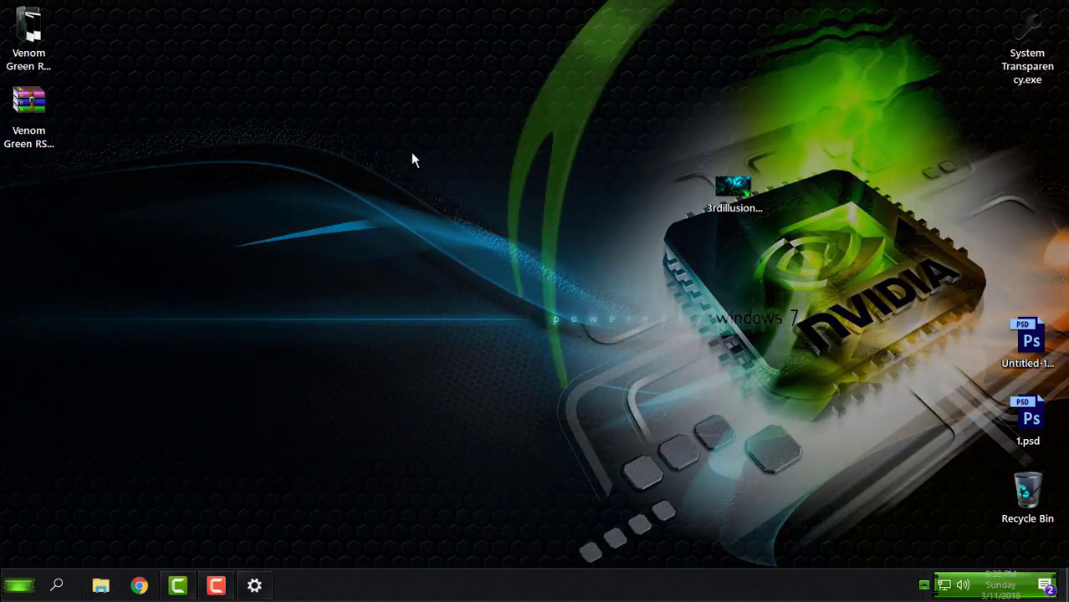
key("super")
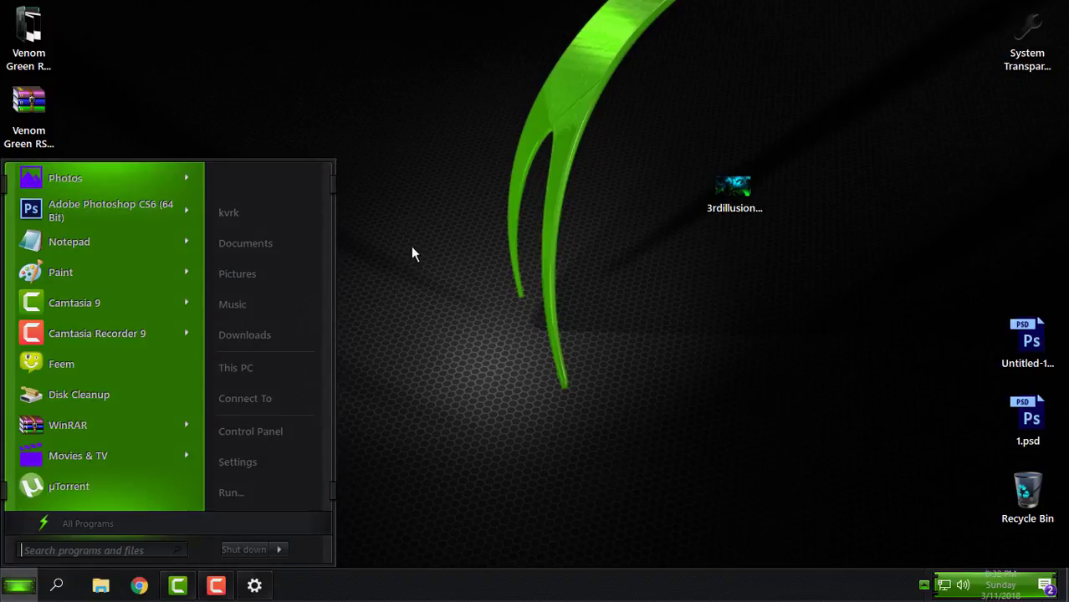
right_click(409, 173)
left_click(454, 234)
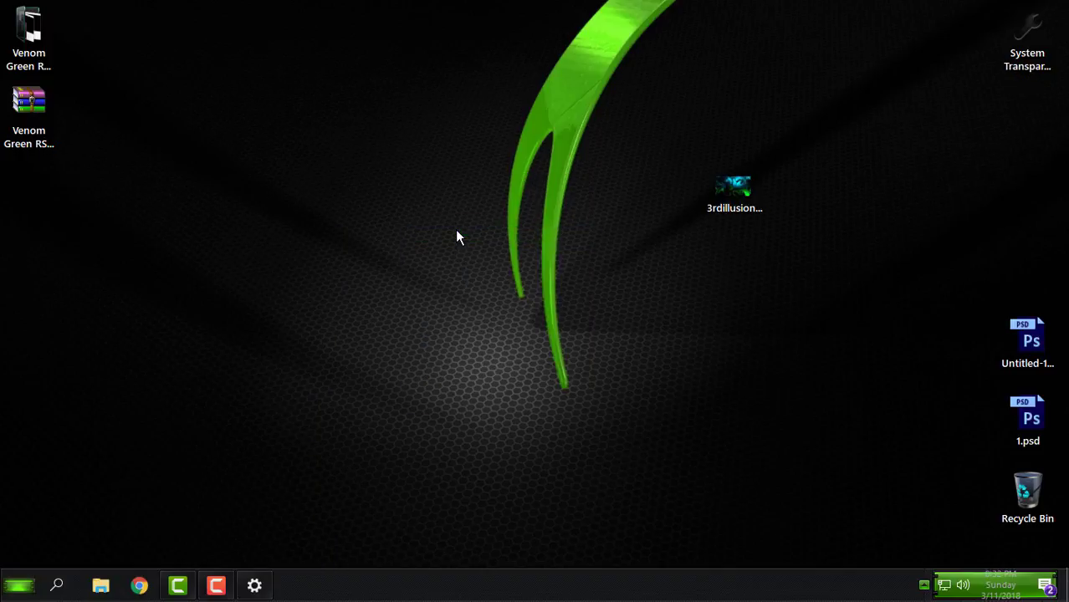
right_click(455, 229)
left_click(485, 292)
Open and close This PC, then advance the background twice to the green dragon
left_click(99, 587)
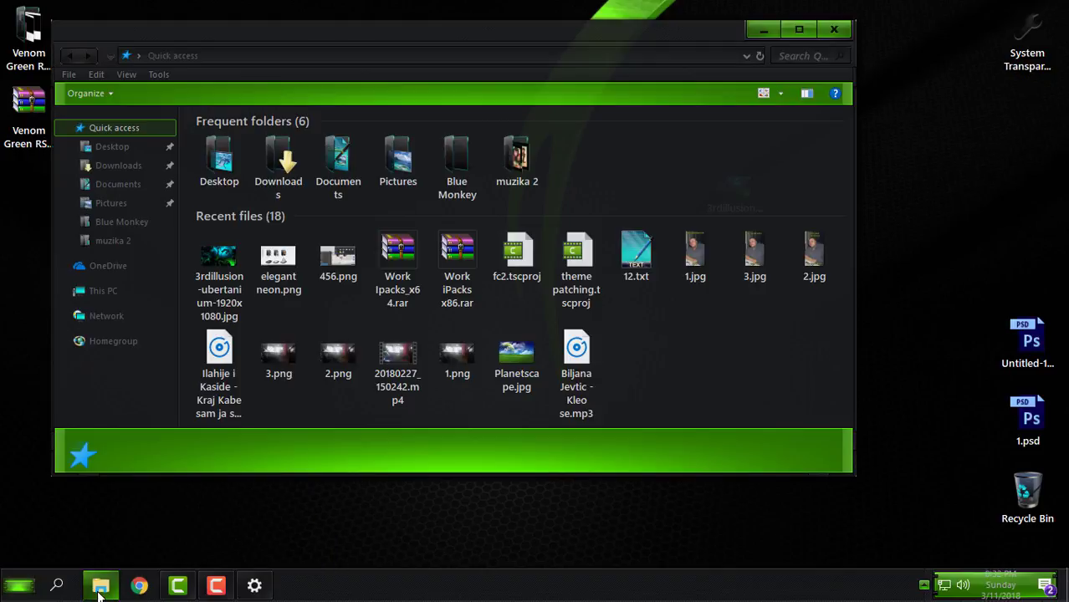
left_click(107, 291)
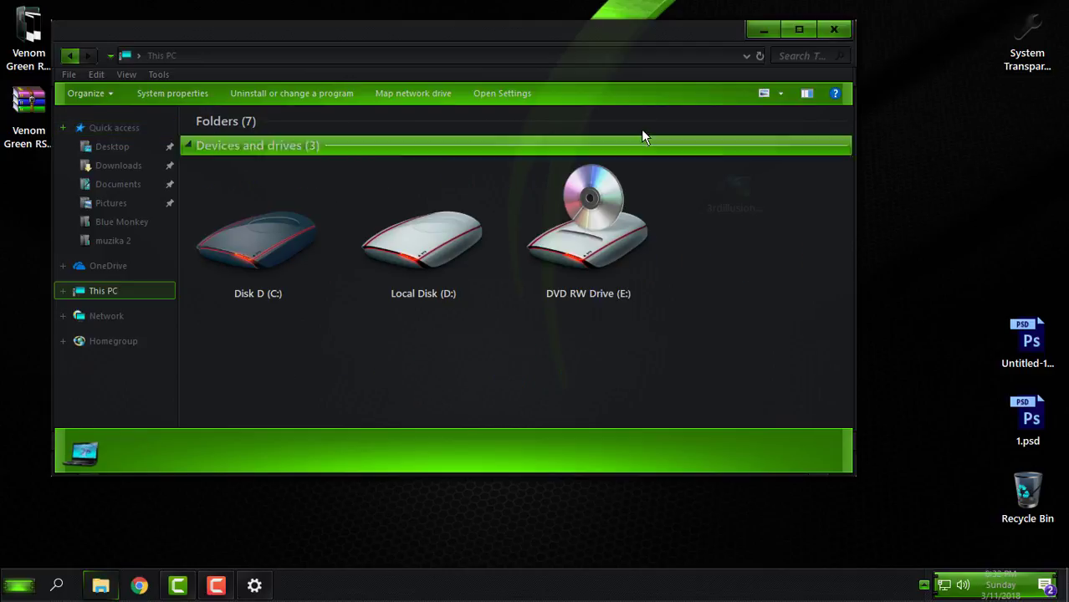
left_click(828, 30)
right_click(311, 139)
left_click(375, 251)
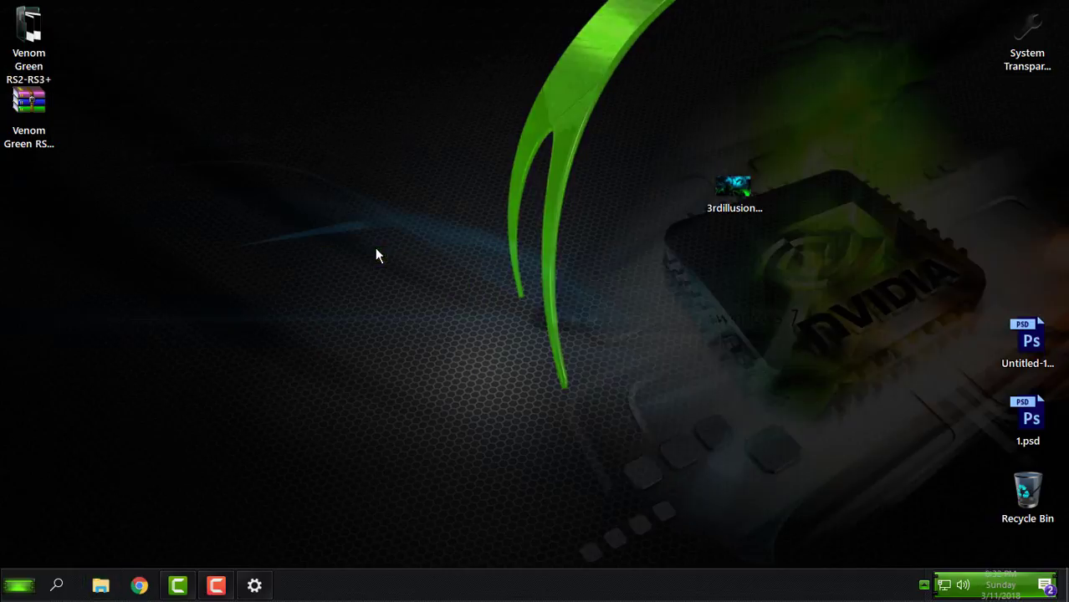
right_click(370, 144)
left_click(412, 256)
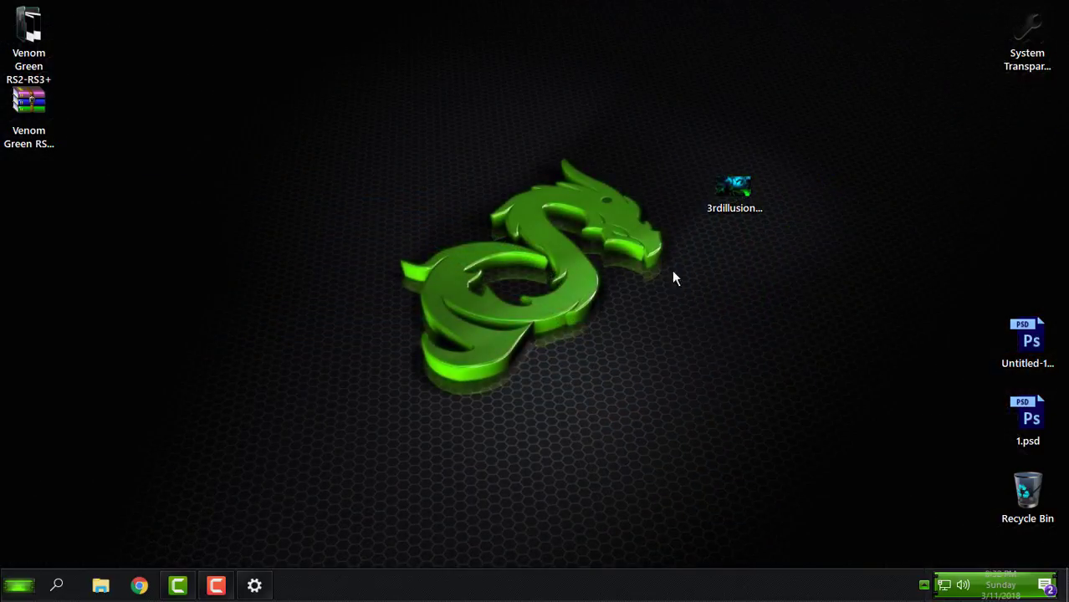
Set the 3rdillusion liquid artwork as the desktop background in Photos, then close Photos
left_click(738, 213)
double_click(736, 208)
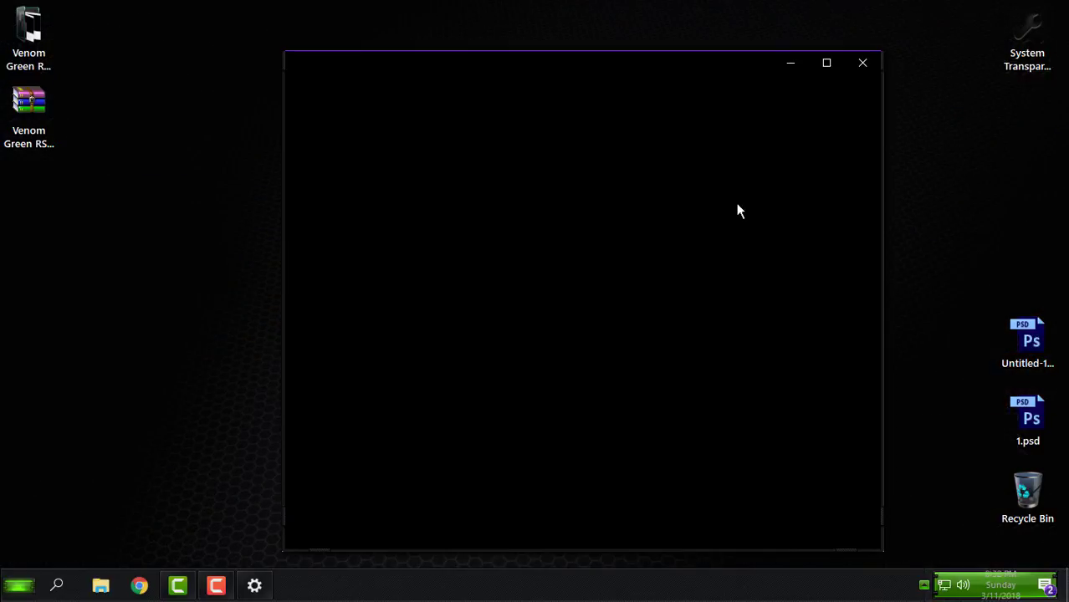
right_click(602, 197)
mouse_move(635, 298)
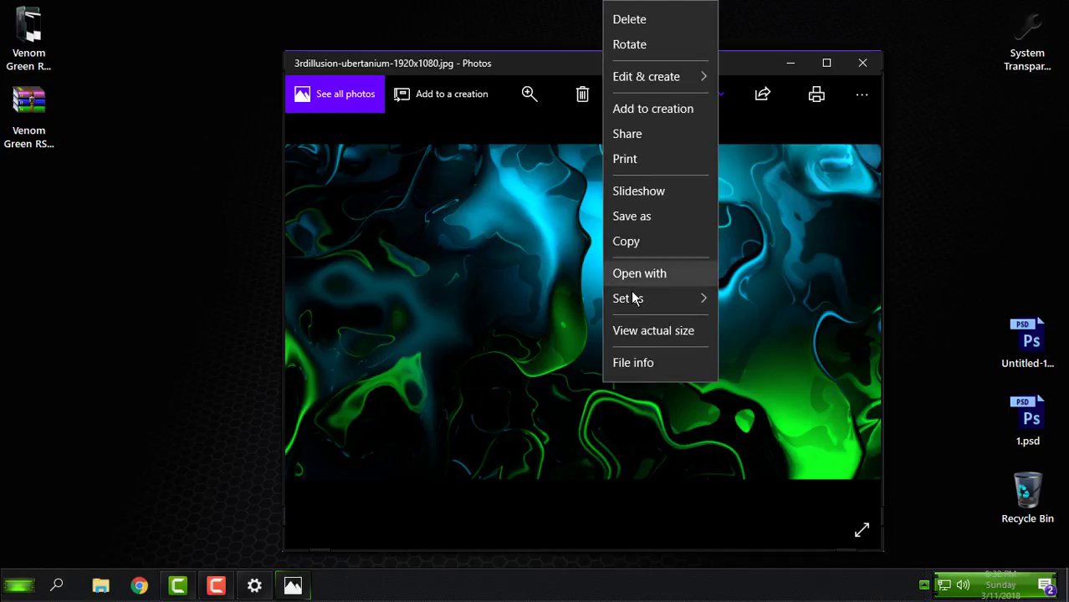
left_click(761, 331)
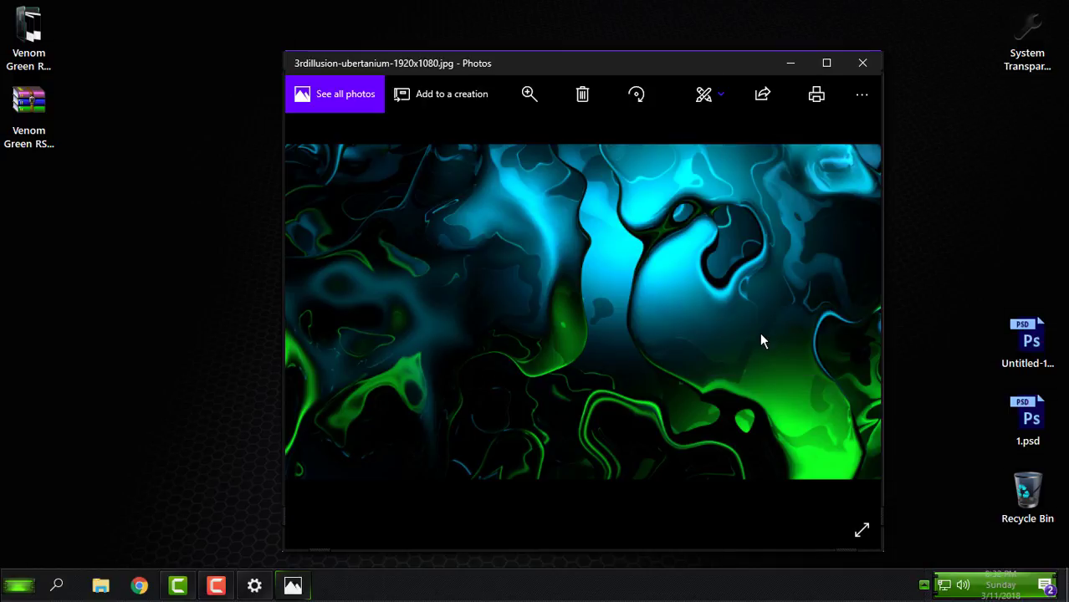
left_click(862, 63)
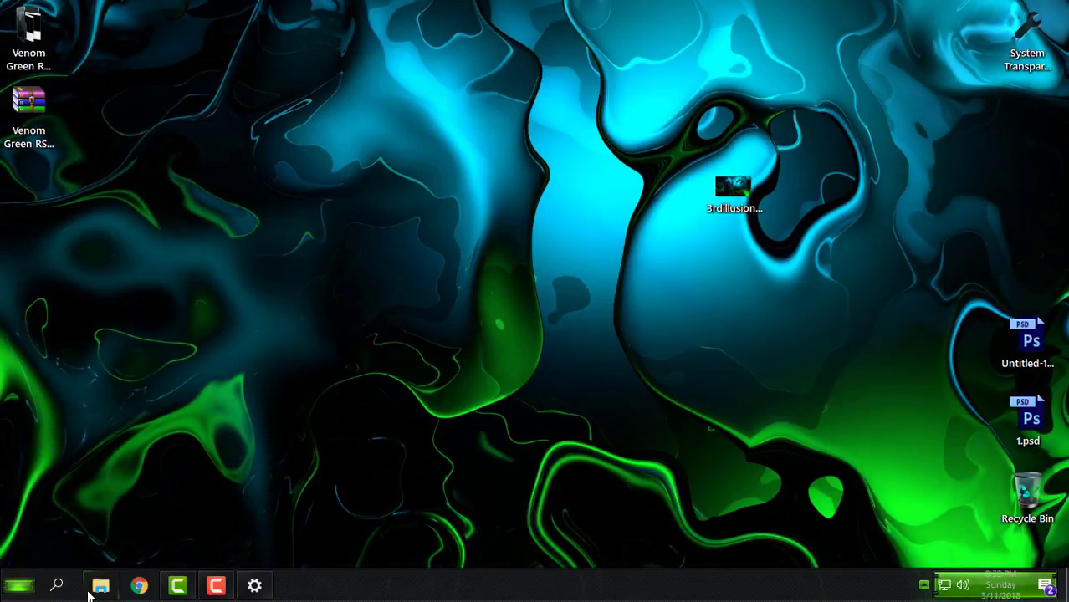
Dismiss the Start menu and open a File Explorer window
left_click(19, 585)
left_click(486, 385)
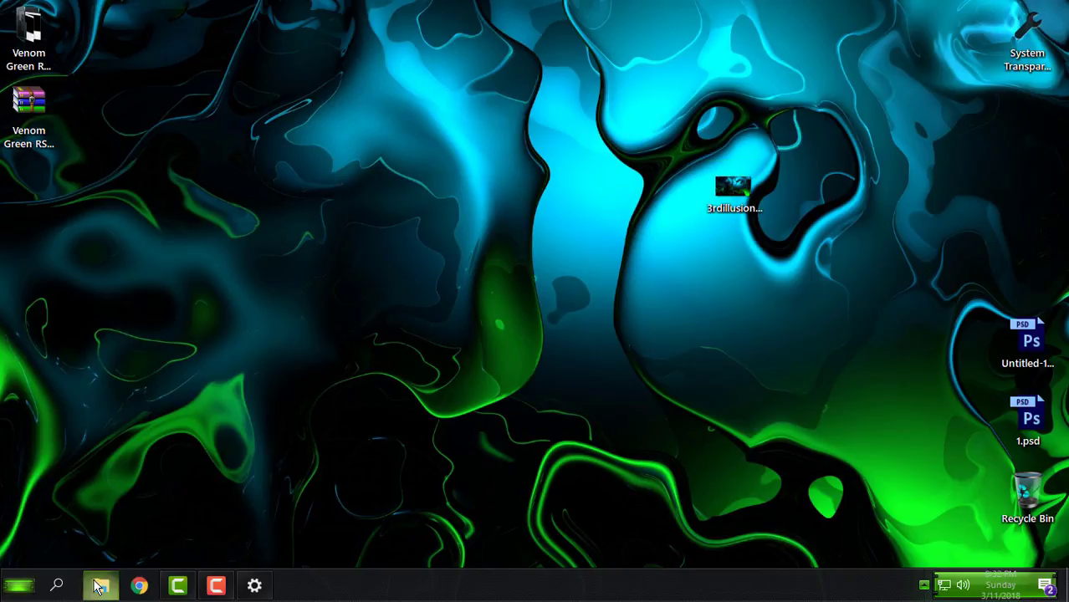
left_click(100, 586)
Show This PC, move and shrink the Explorer window, then close it
left_click(113, 291)
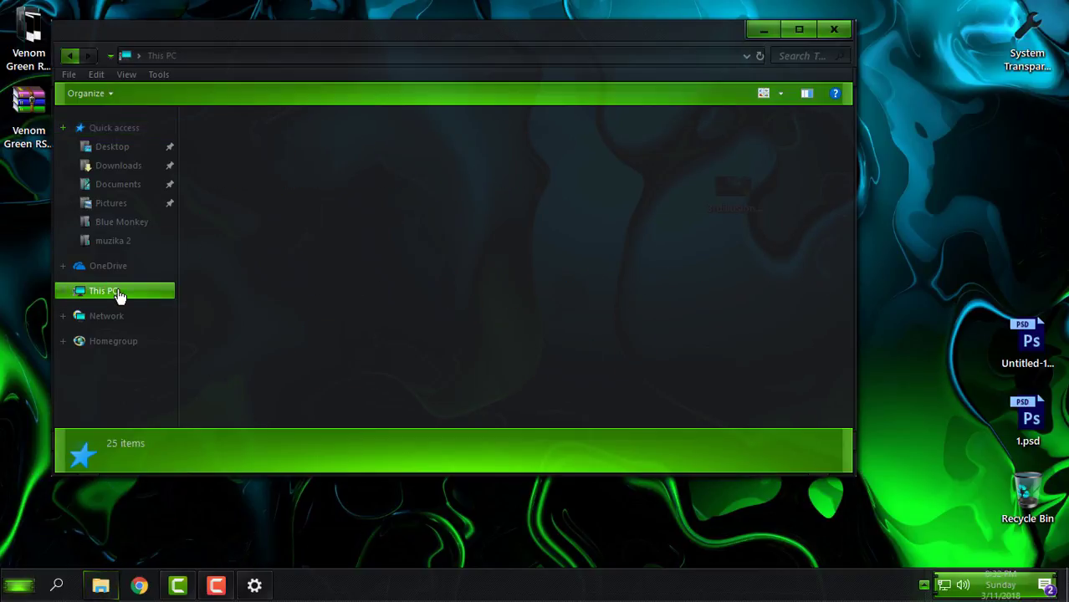
left_click_drag(553, 44, 684, 36)
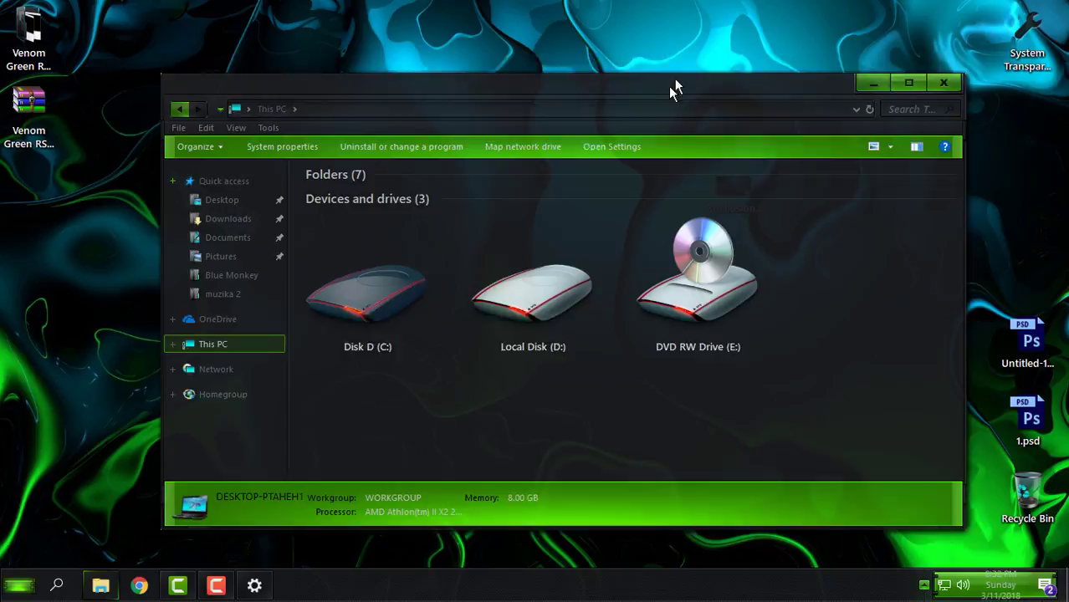
left_click_drag(674, 86, 684, 72)
left_click_drag(173, 63, 308, 171)
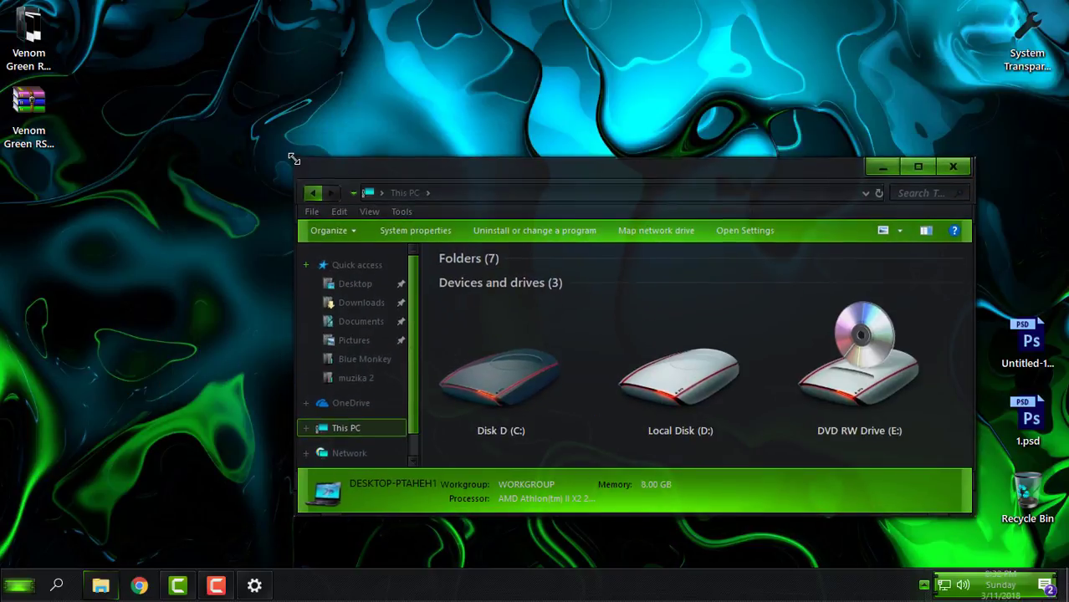
left_click(957, 182)
View This PC's System properties page maximized, then close it
key("super")
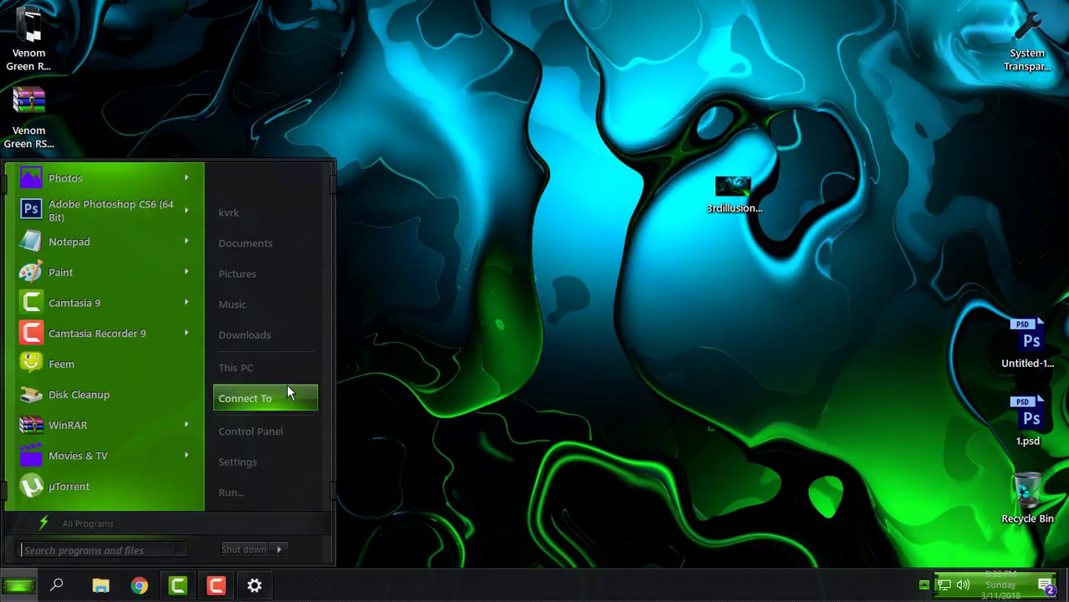
right_click(278, 368)
left_click(355, 360)
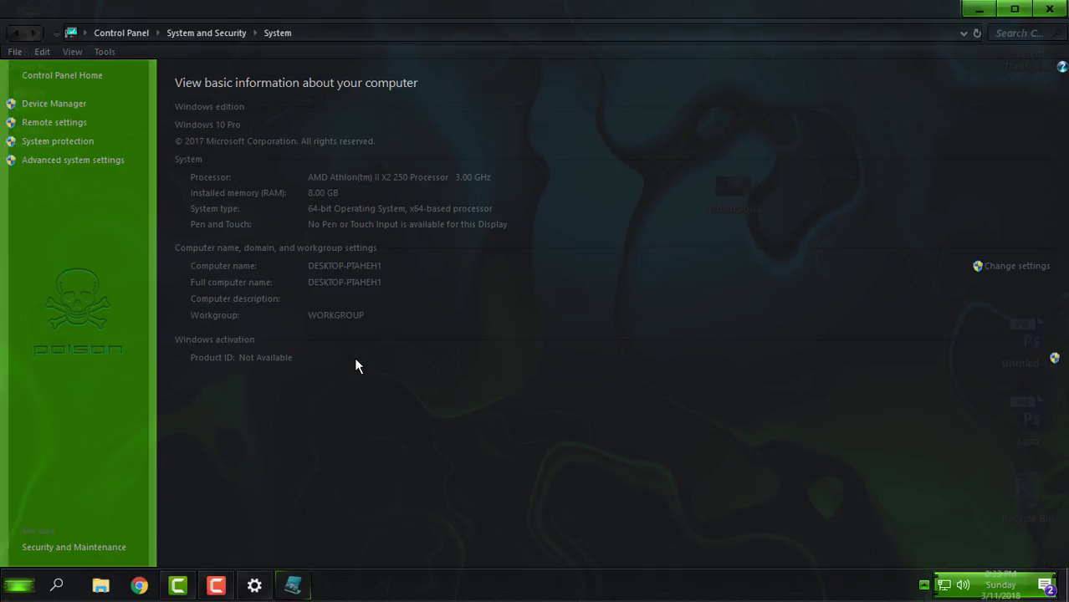
mouse_move(418, 9)
left_mouse_down()
mouse_move(573, 51)
mouse_move(466, 143)
left_mouse_up()
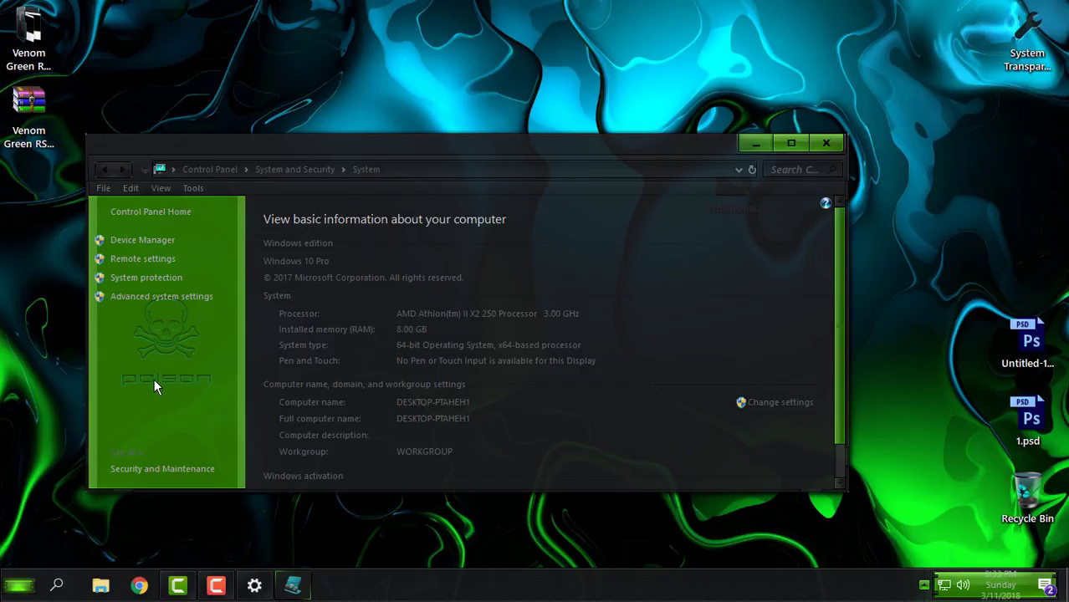
left_click(795, 146)
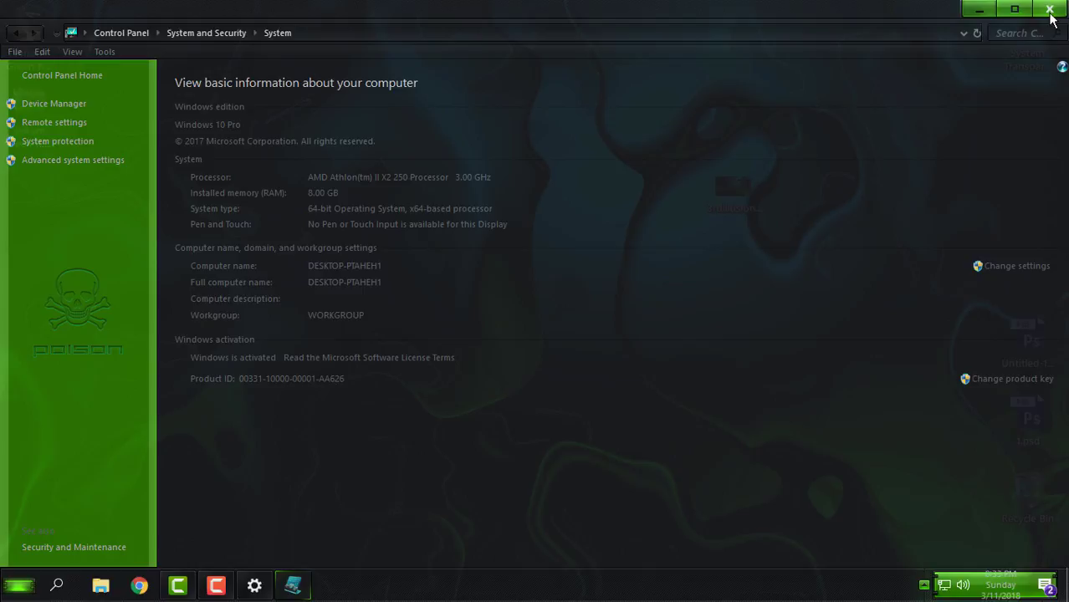
left_click(1051, 11)
right_click(334, 163)
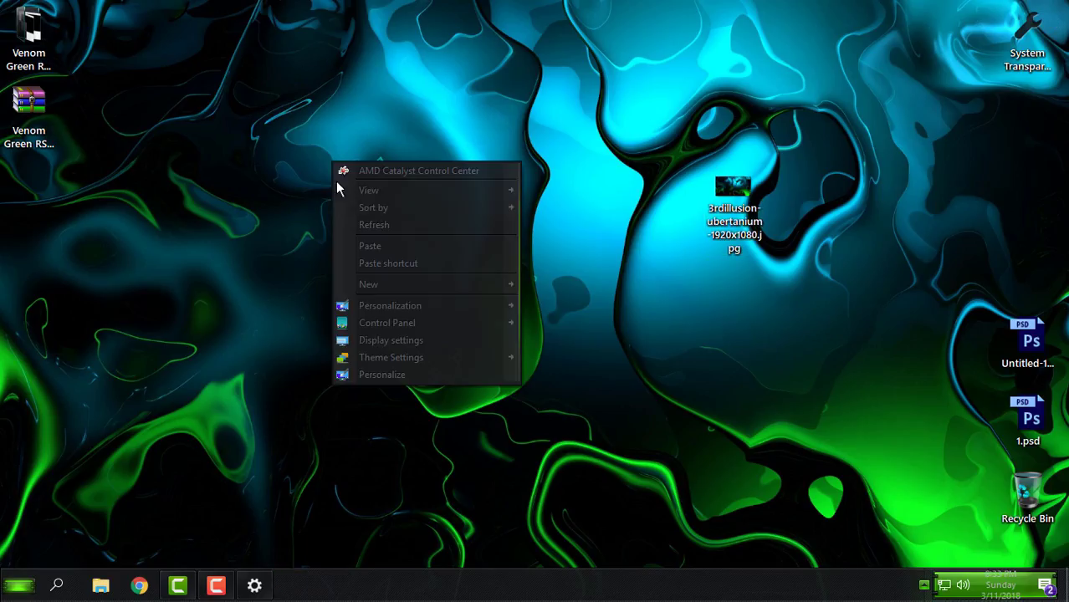
left_click(374, 225)
left_click(18, 586)
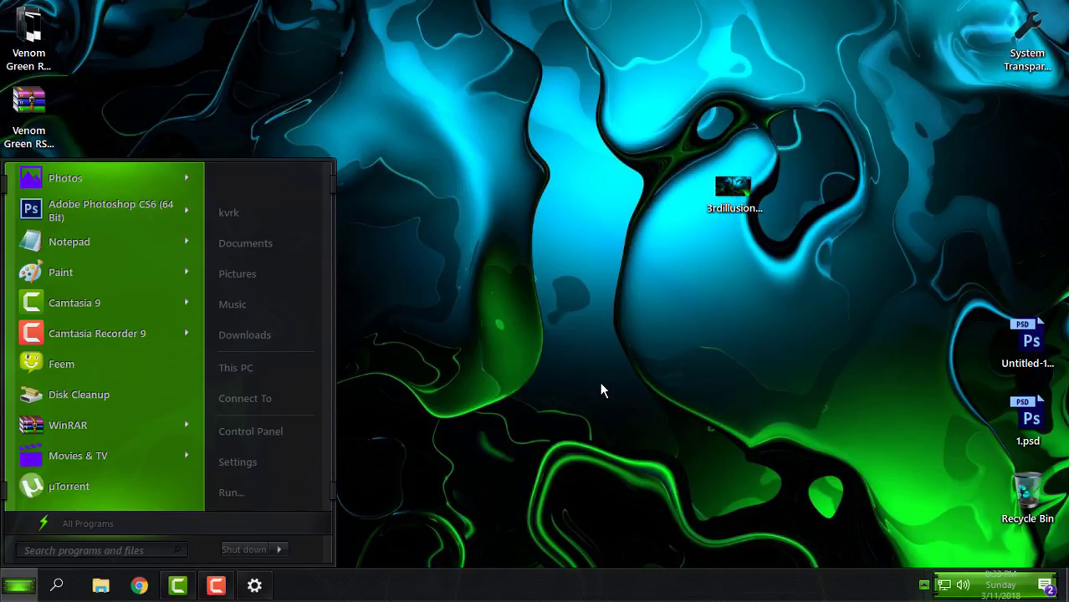
right_click(422, 203)
left_click(439, 219)
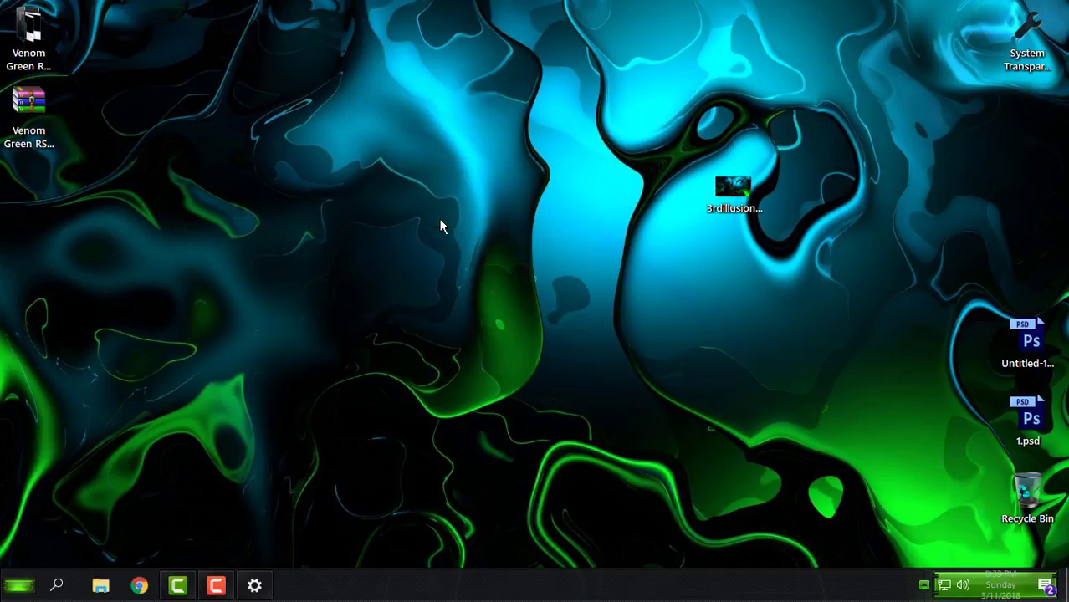
right_click(163, 147)
left_click(189, 203)
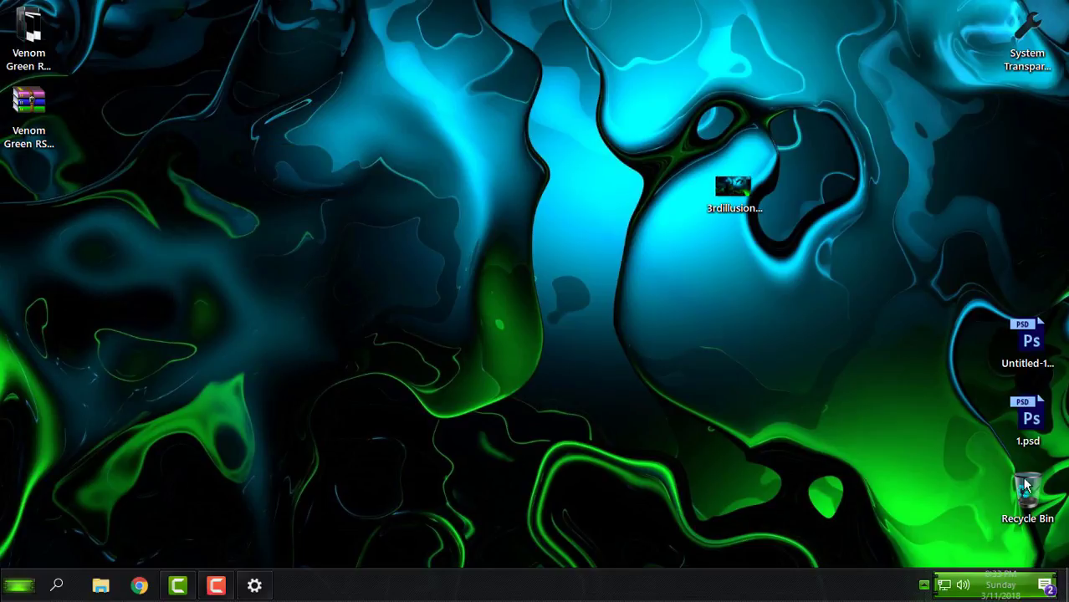